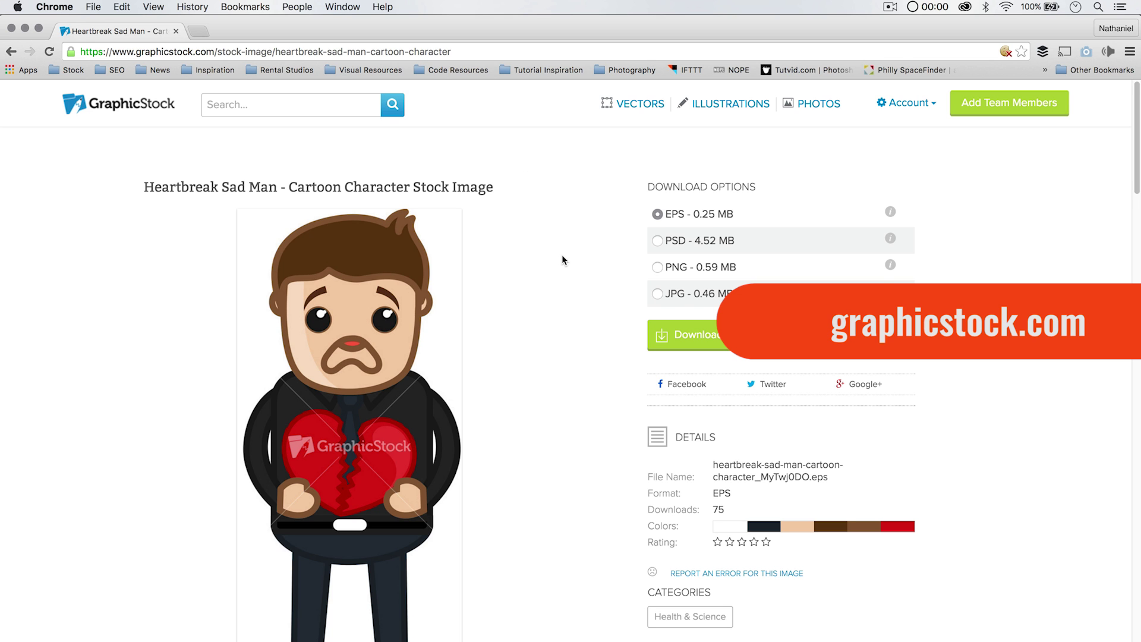
# - Scroll up and down through the GraphicStock Heartbreak Sad Man cartoon image page
pyautogui.scroll(-3, 563, 257)
pyautogui.scroll(3, 563, 257)
pyautogui.scroll(-2, 569, 307)
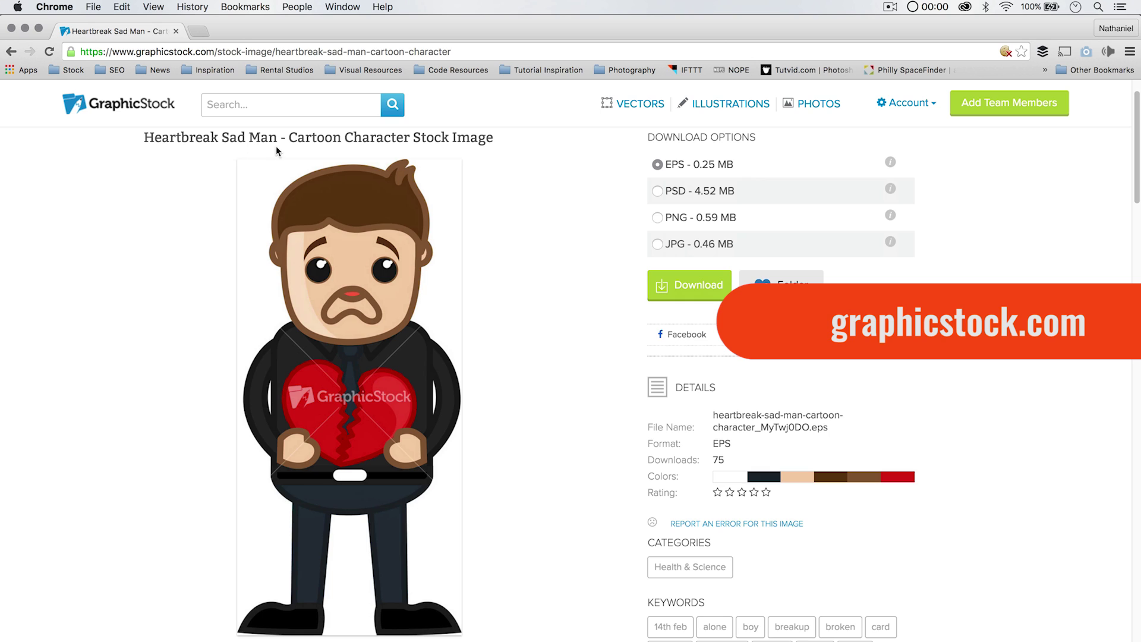
pyautogui.scroll(1, 568, 212)
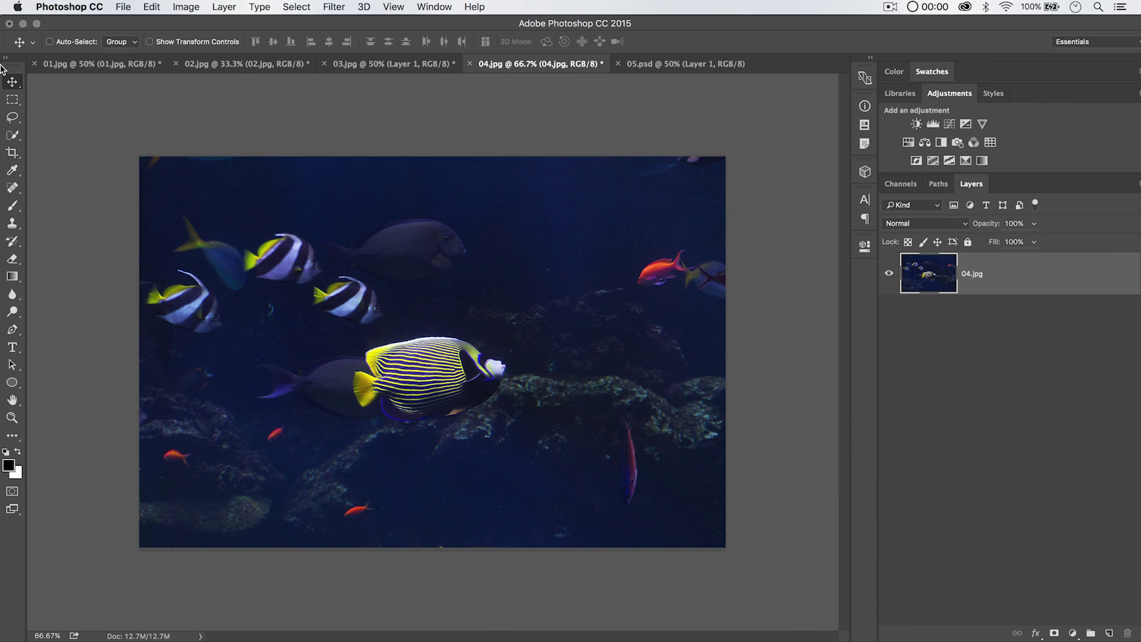
# - Draw a rectangular marquee selection around the large yellow angelfish
pyautogui.click(15, 101)
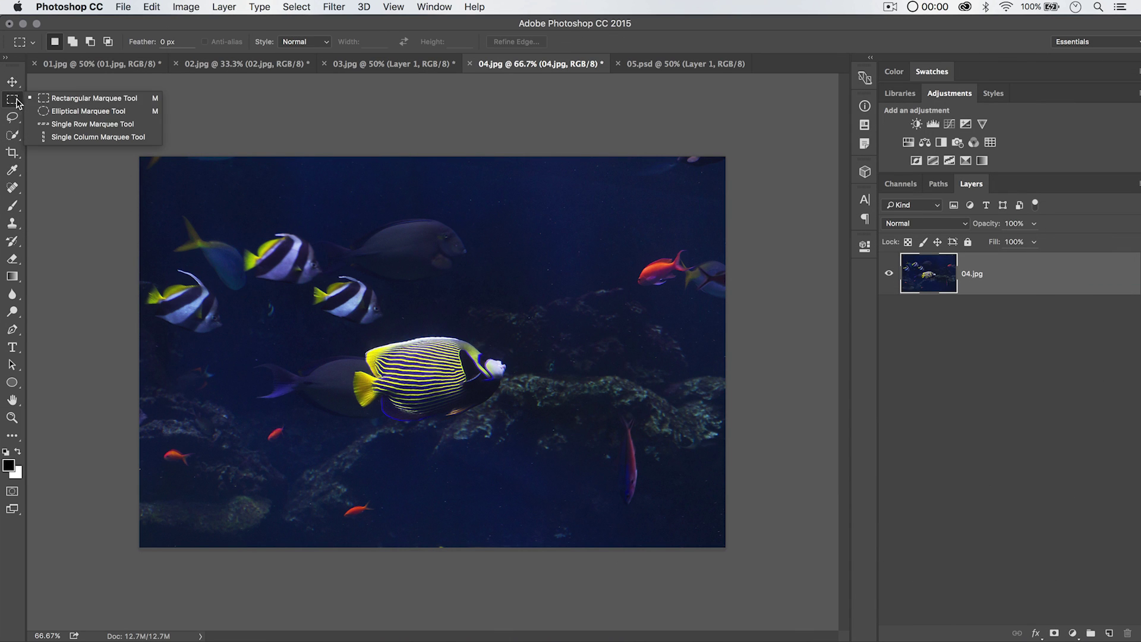
pyautogui.click(59, 99)
pyautogui.moveTo(249, 233); pyautogui.dragTo(622, 457)
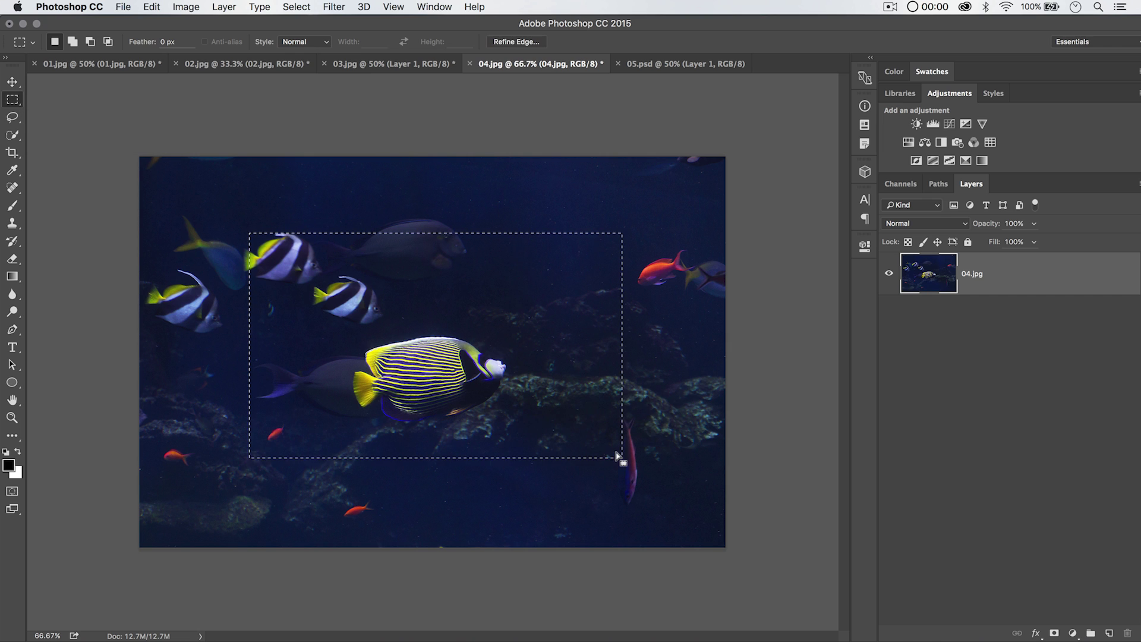
# - Open Stroke for the selection and choose a near-white stroke colour
pyautogui.rightClick(480, 276)
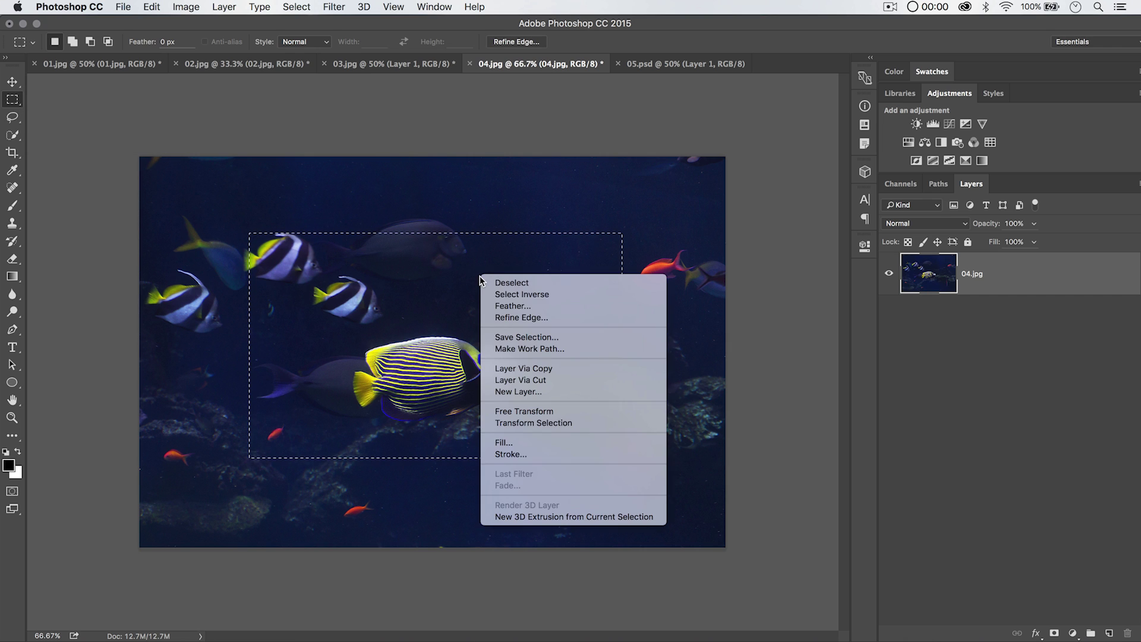
pyautogui.click(516, 455)
pyautogui.moveTo(725, 229)
pyautogui.mouseDown()
pyautogui.moveTo(701, 185)
pyautogui.moveTo(701, 129)
pyautogui.mouseUp()
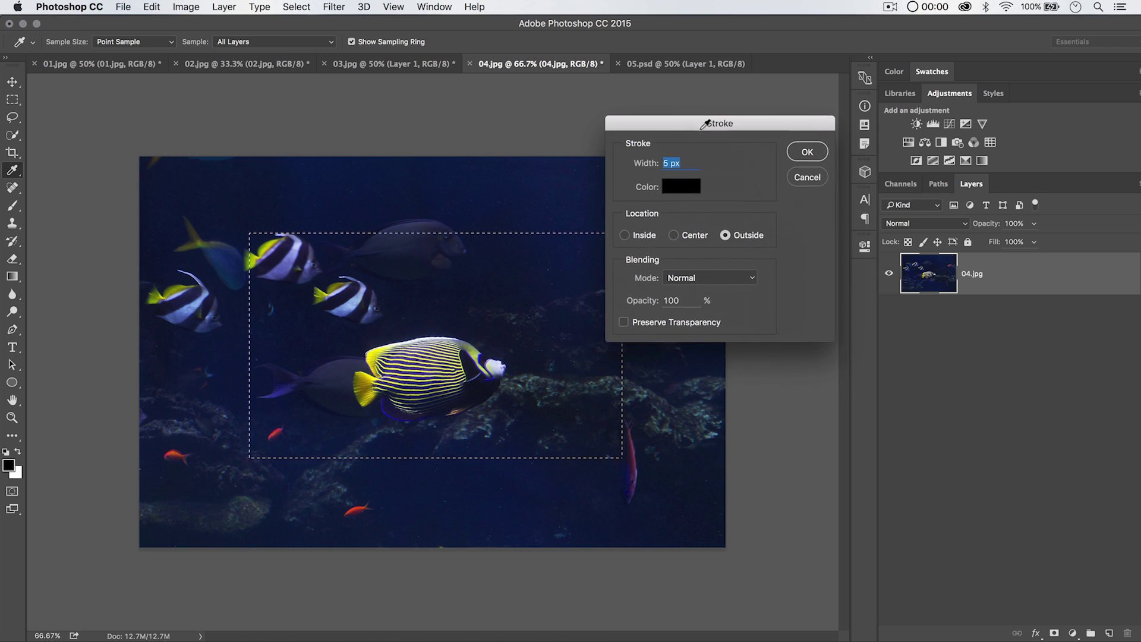
pyautogui.click(681, 193)
pyautogui.click(132, 244)
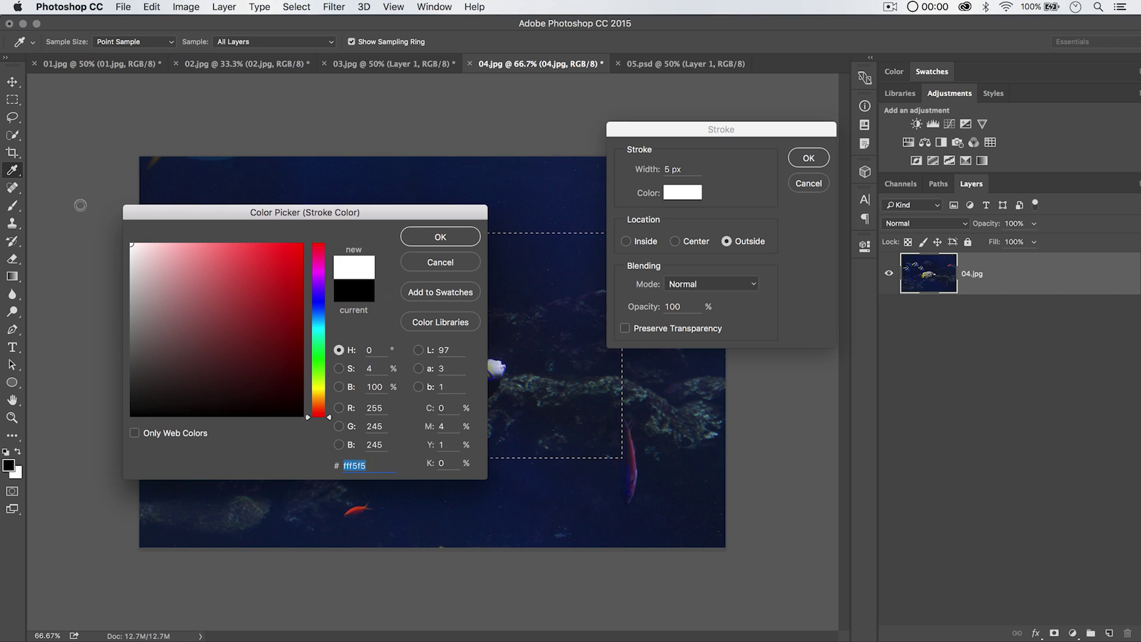
pyautogui.click(441, 236)
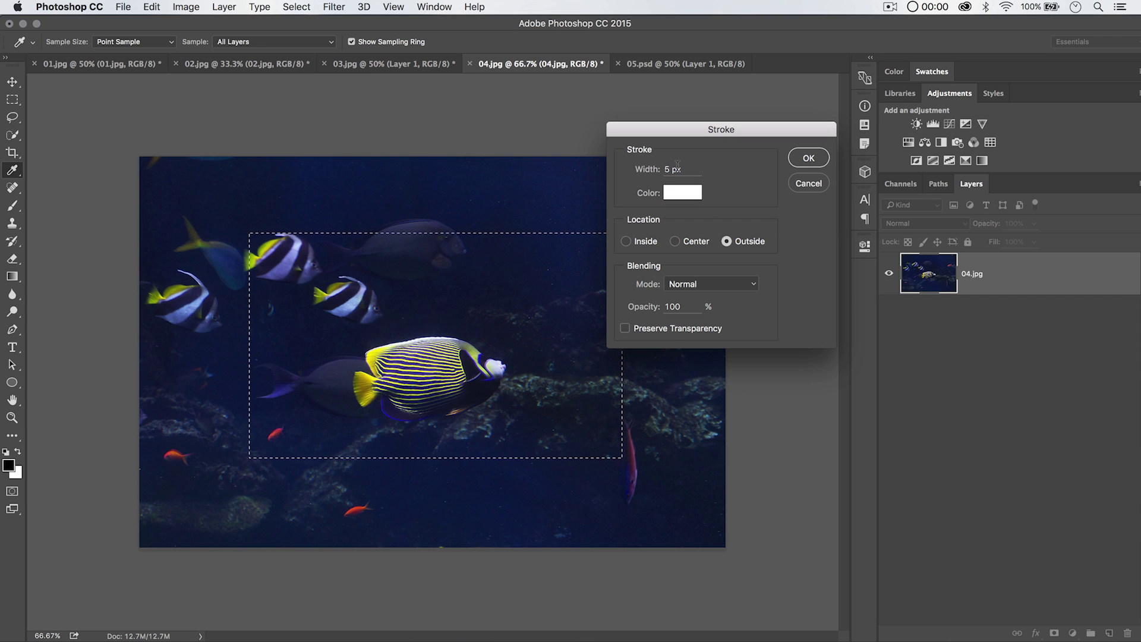
# - Set the stroke to 25 px width, inside location, Overlay mode, and apply it
pyautogui.doubleClick(667, 170)
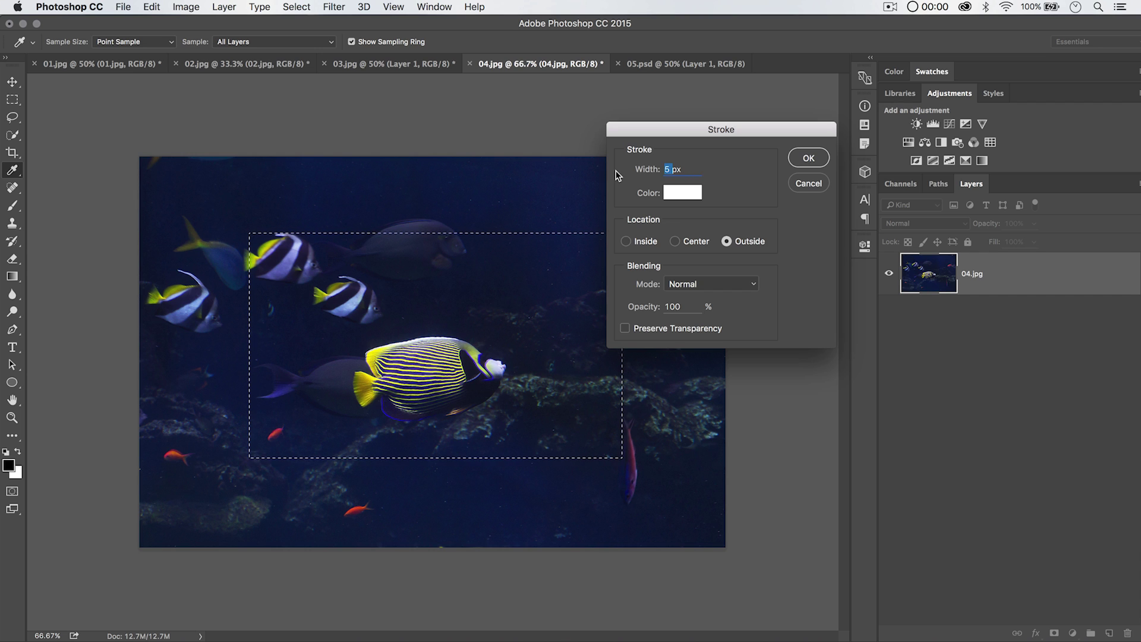
pyautogui.write('25')
pyautogui.press('Tab')
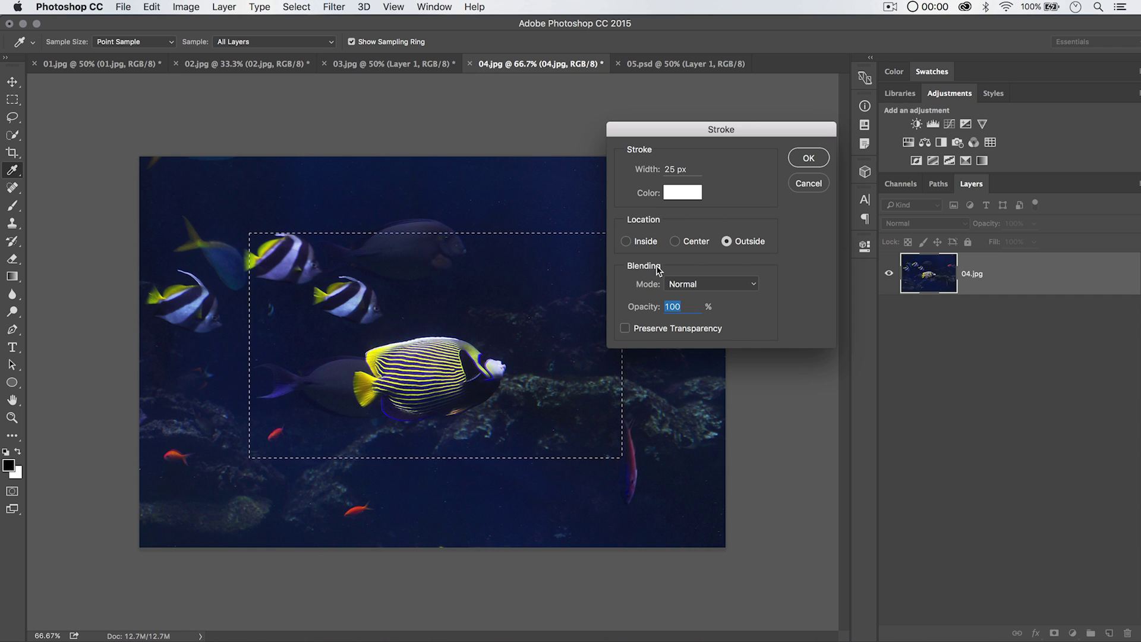
pyautogui.click(628, 242)
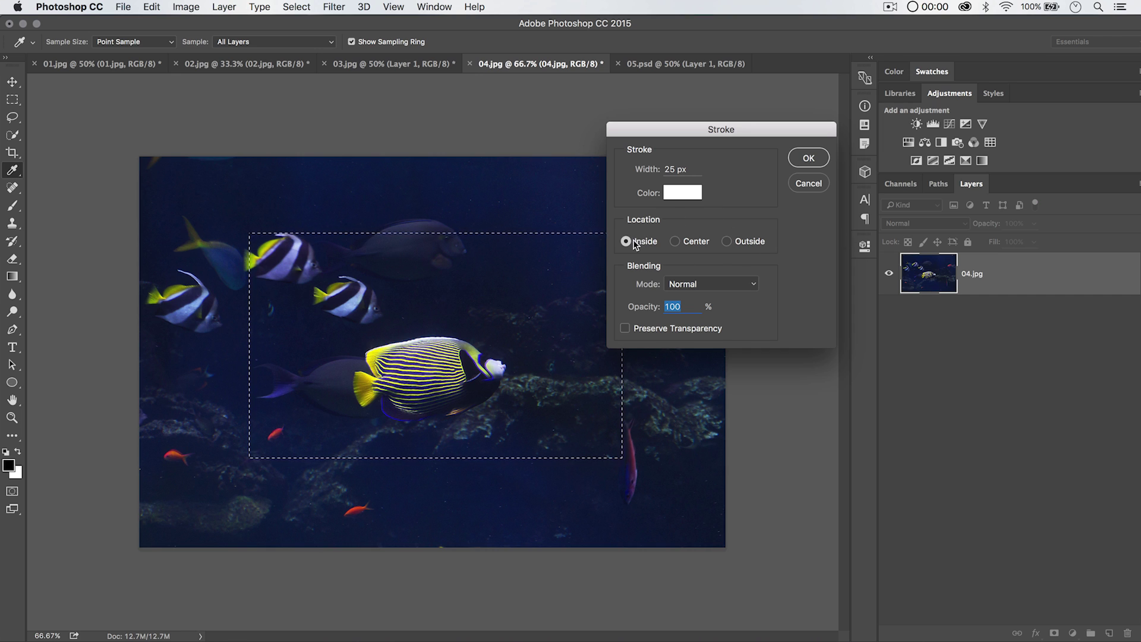
pyautogui.click(729, 241)
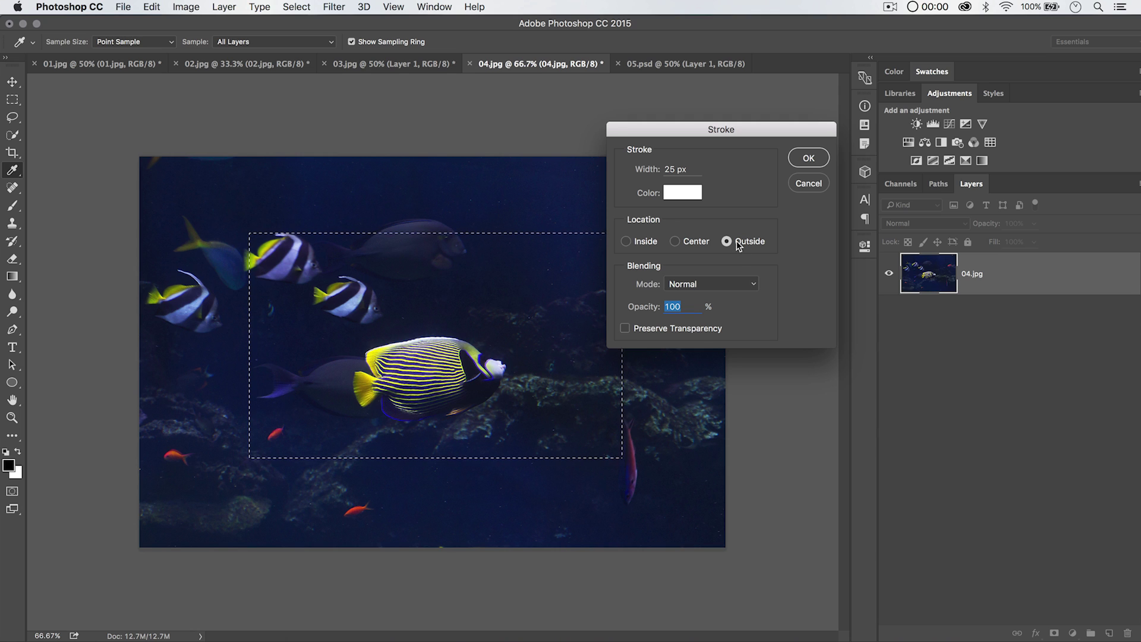
pyautogui.click(736, 286)
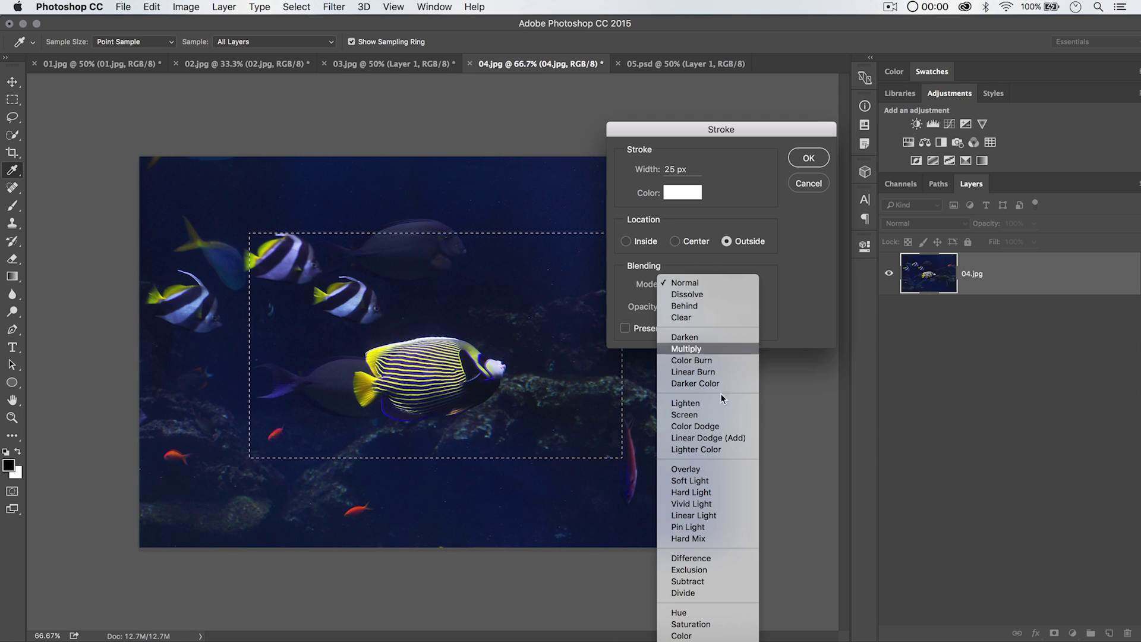
pyautogui.click(694, 471)
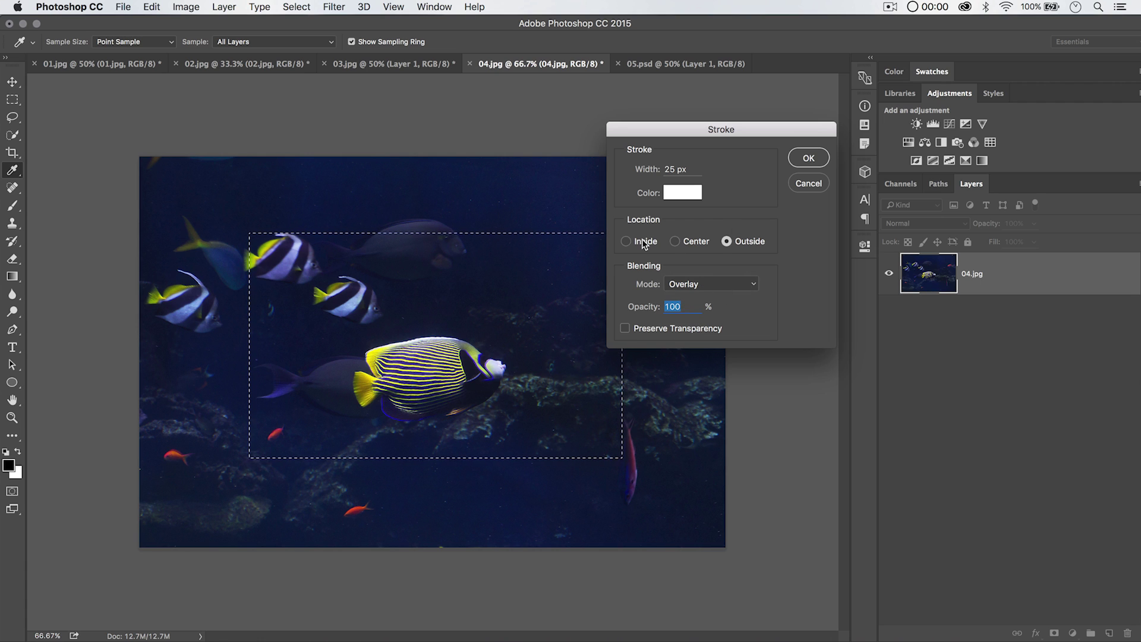
pyautogui.click(808, 157)
pyautogui.press('m')
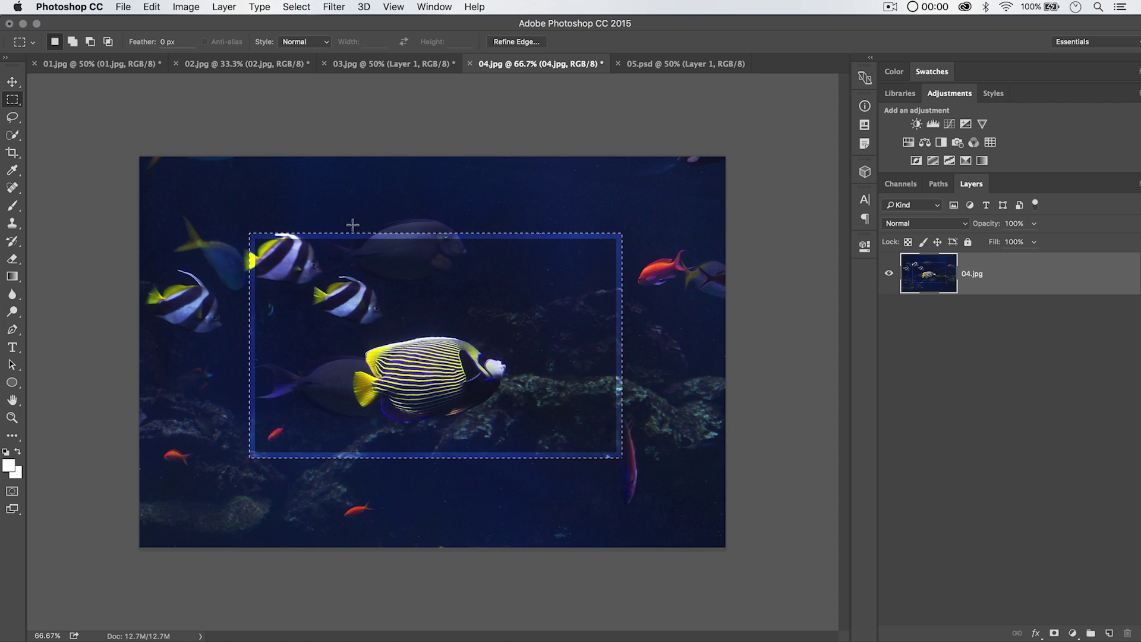
# - Deselect, undo back past the white Overlay stroke, and deselect again
pyautogui.press('super+d')
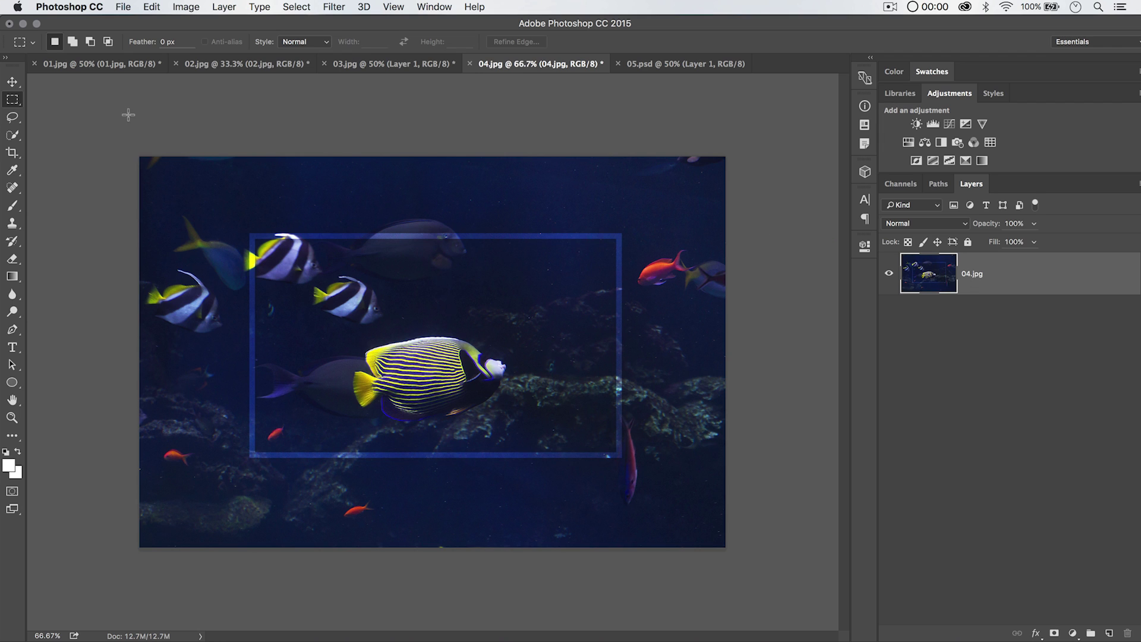
pyautogui.press('super+shift+d')
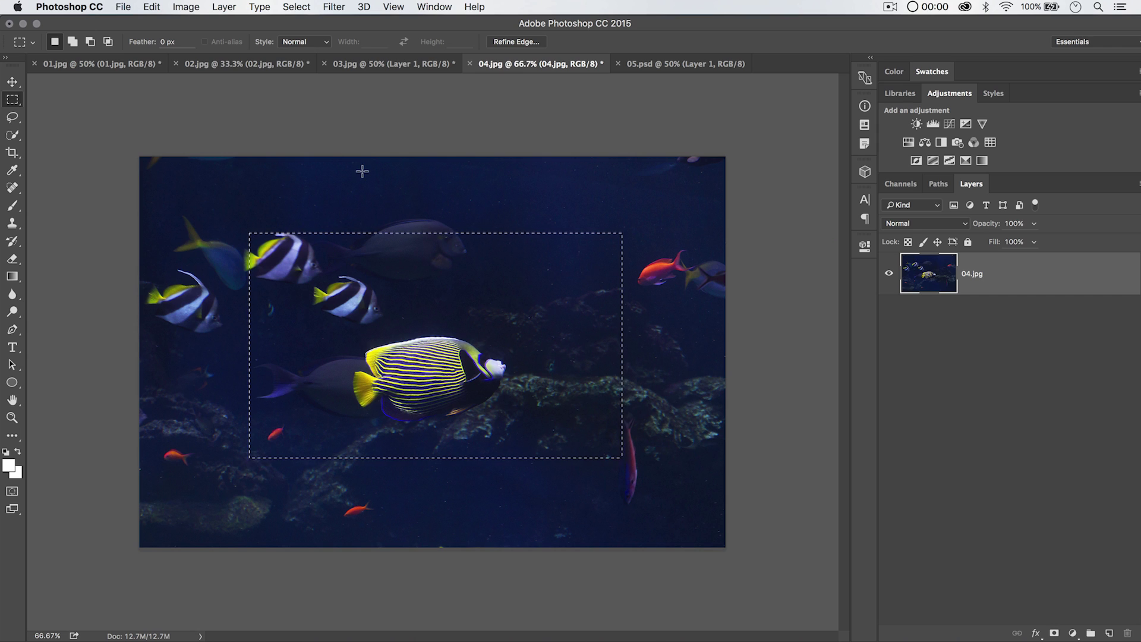
pyautogui.press('super+d')
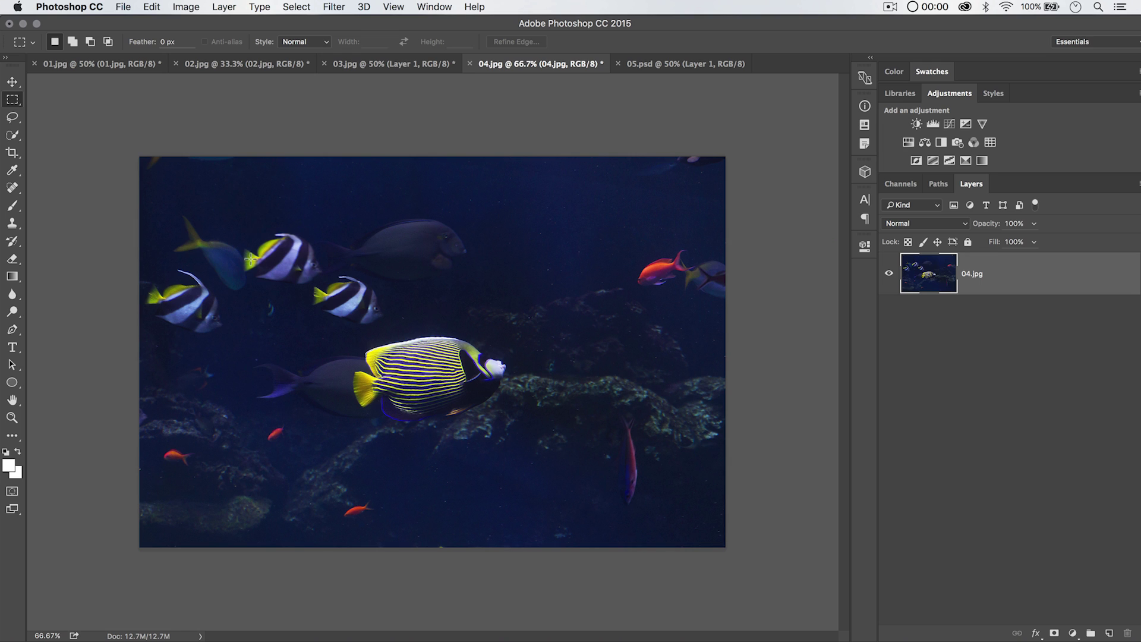
# - Select a near-square area around the angelfish and fill it with black
pyautogui.moveTo(235, 221); pyautogui.dragTo(510, 409)
pyautogui.moveTo(318, 226); pyautogui.dragTo(546, 454)
pyautogui.press('d')
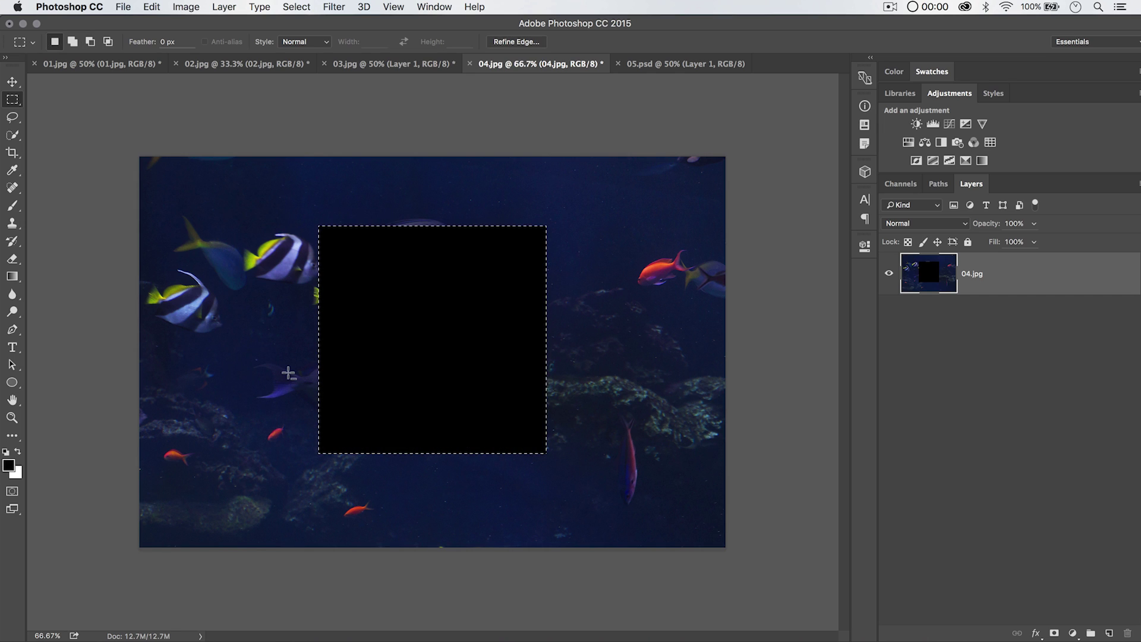
pyautogui.hotkey('alt', 'BackSpace')
pyautogui.press('super+d')
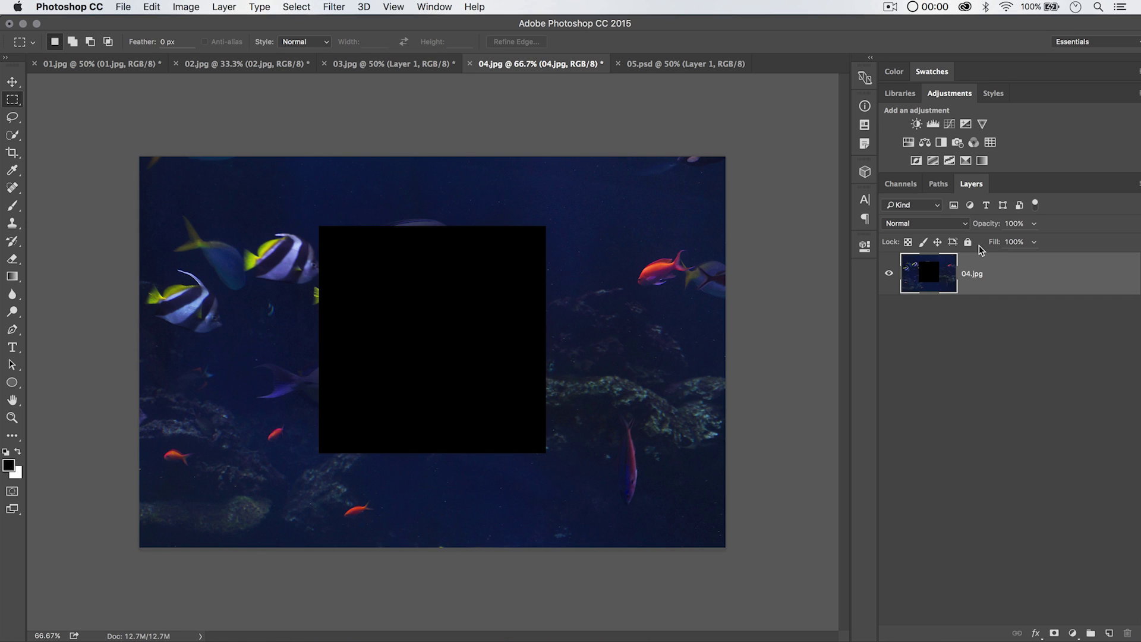
# - Try a Stroke layer style, cancel it, and undo the black fill to restore the selection
pyautogui.click(224, 7)
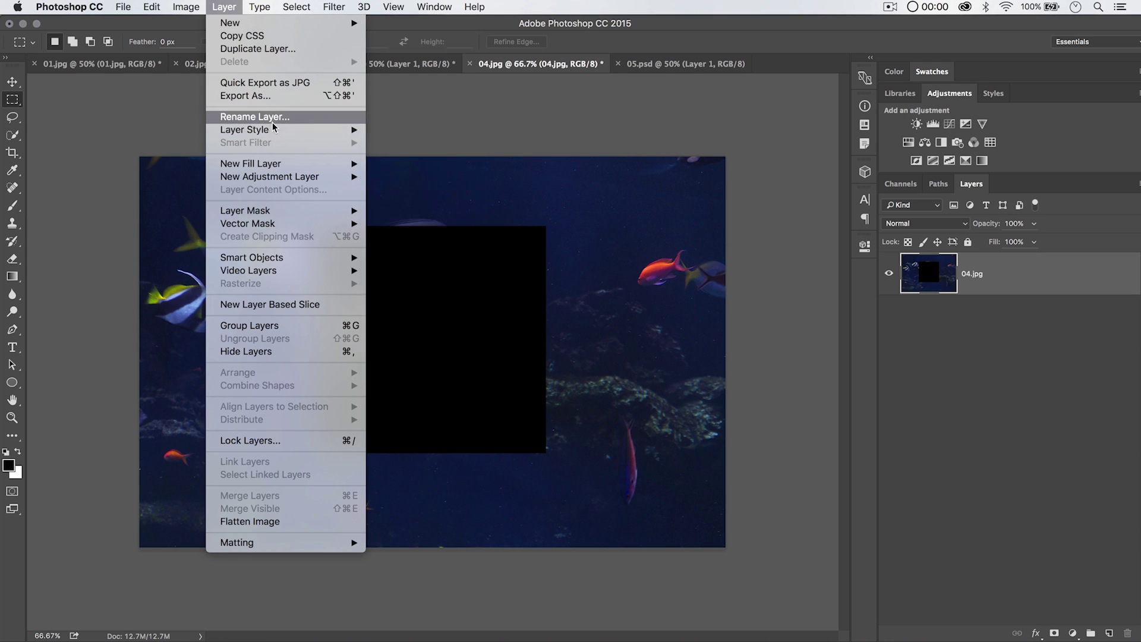
pyautogui.moveTo(333, 129)
pyautogui.click(392, 163)
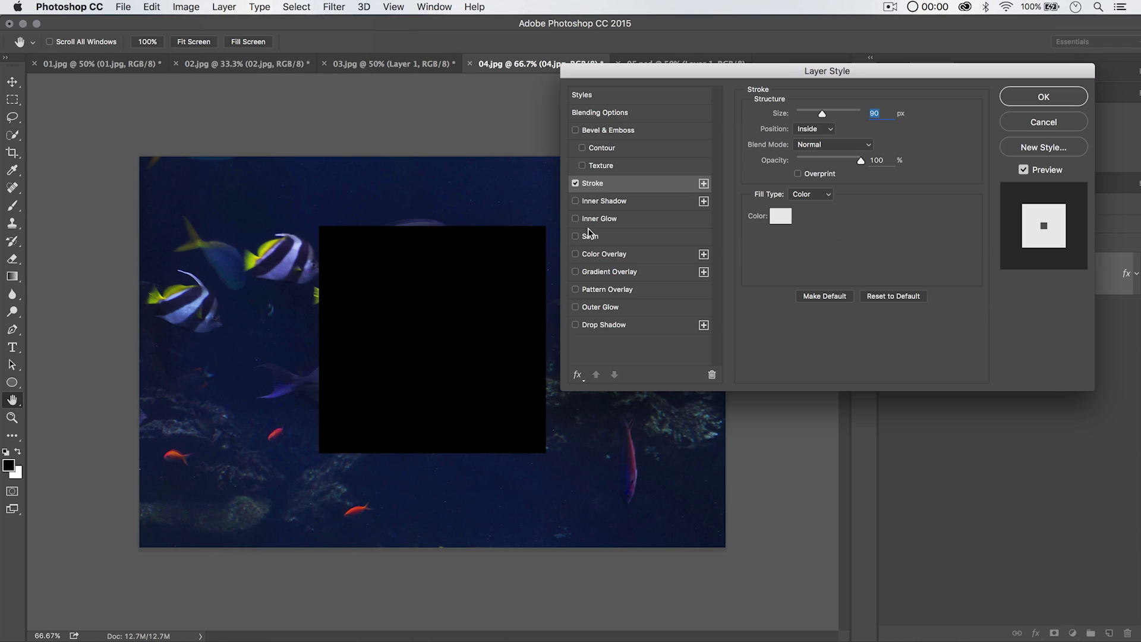
pyautogui.click(1043, 123)
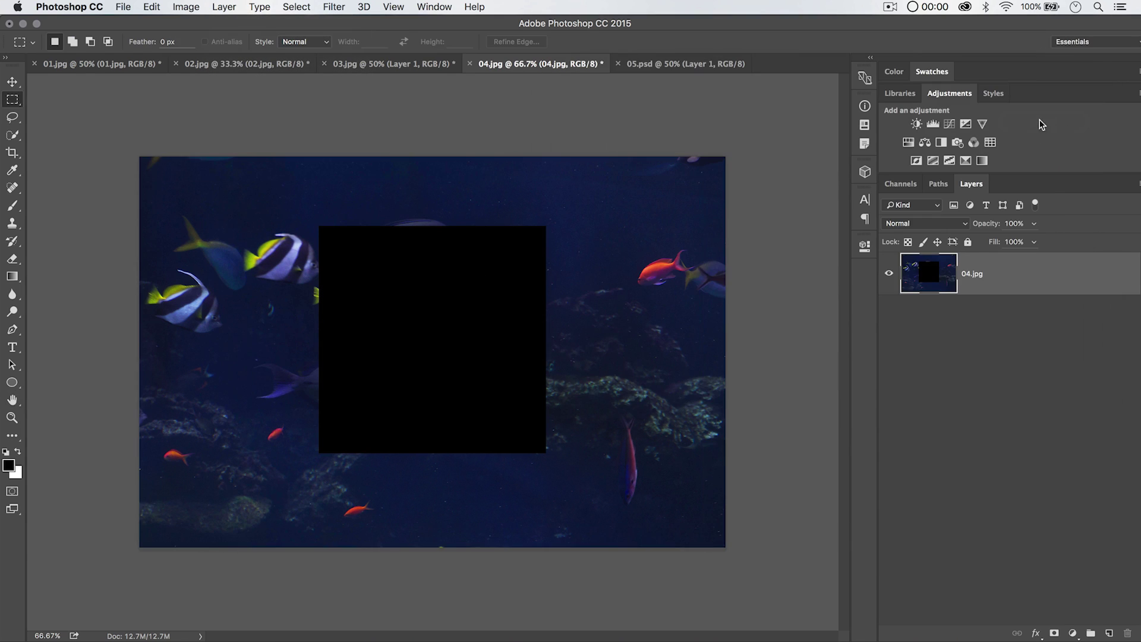
pyautogui.press('super+alt+z')
pyautogui.press('super+alt+z')
# - Add a new layer named 'sqr' and fill the square selection with black on it
pyautogui.click(1109, 633)
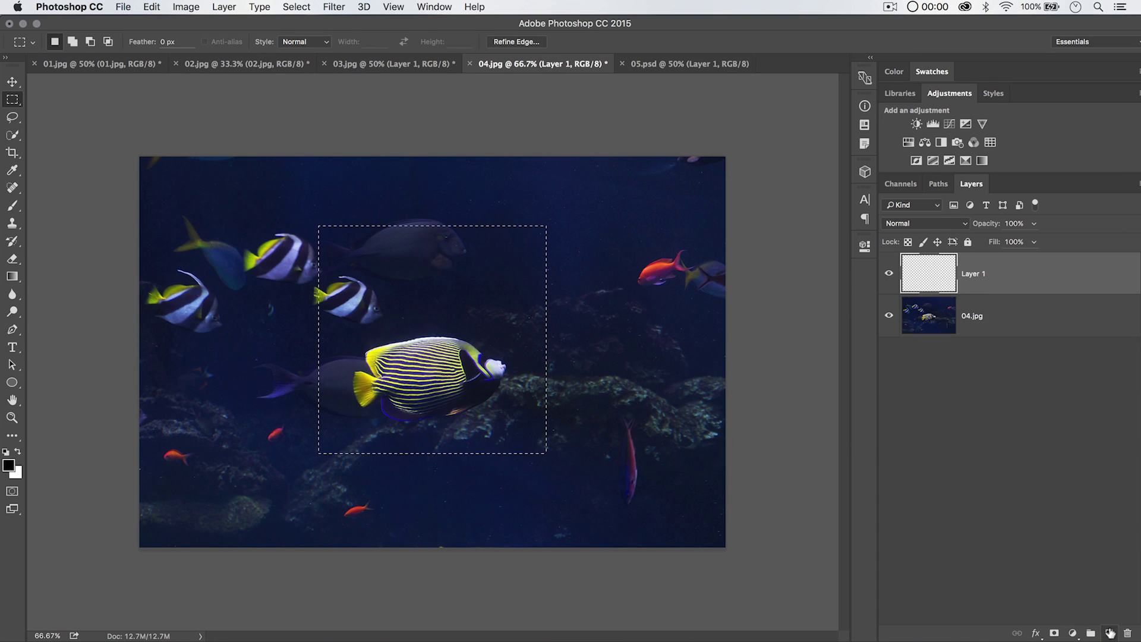
pyautogui.doubleClick(973, 273)
pyautogui.write('sqr')
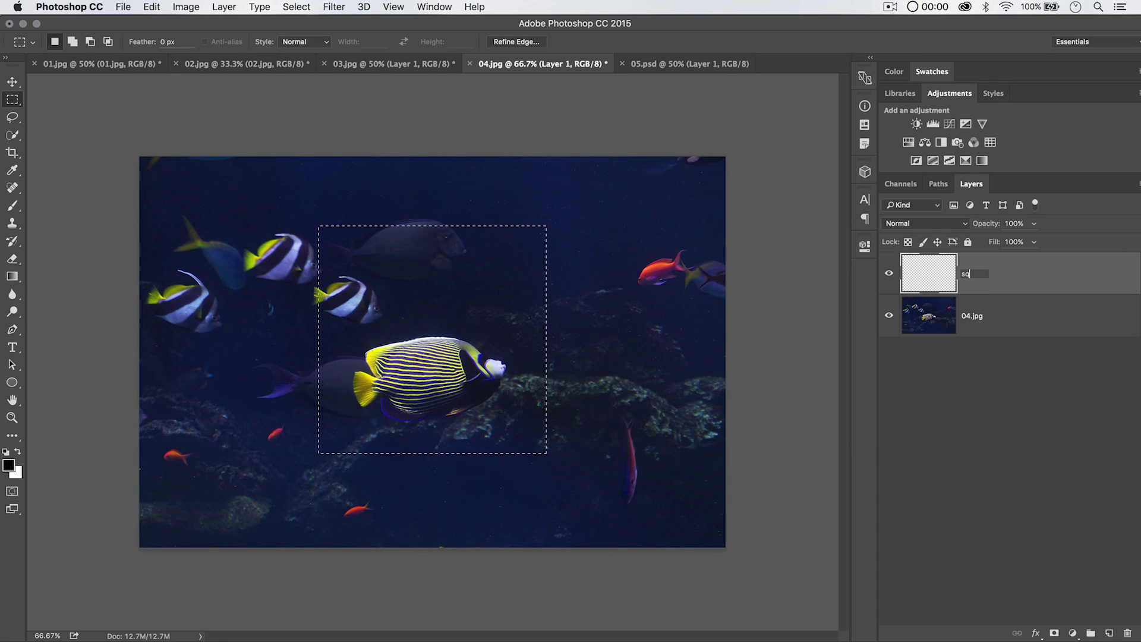
pyautogui.press('Return')
pyautogui.hotkey('alt', 'BackSpace')
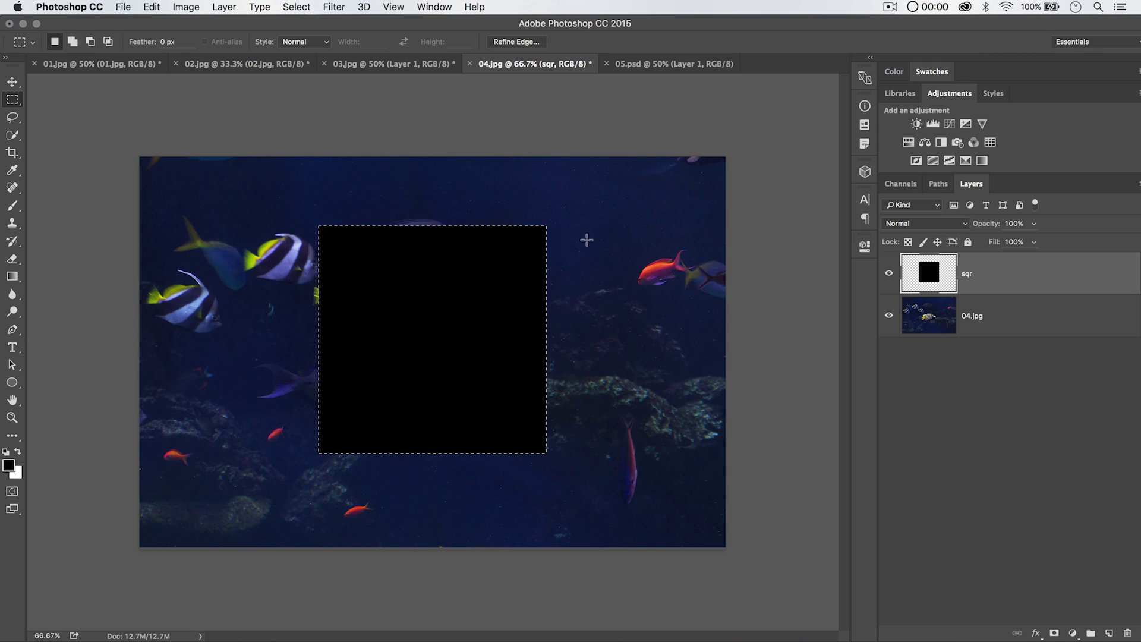
pyautogui.press('super+d')
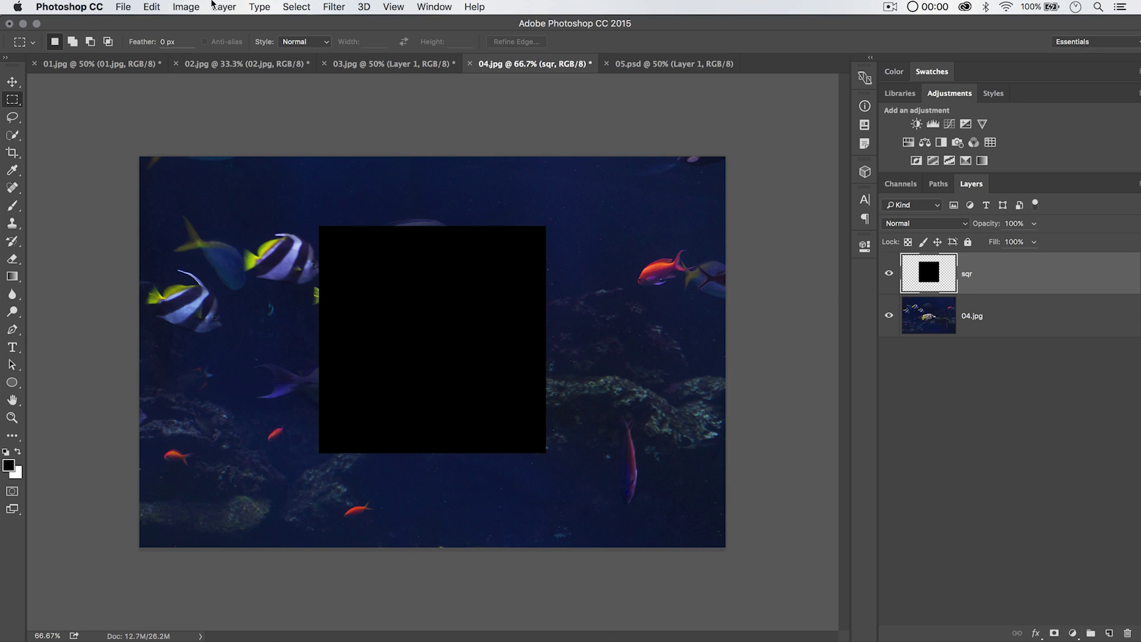
# - Open the Stroke layer style for the sqr layer
pyautogui.click(213, 6)
pyautogui.moveTo(300, 130)
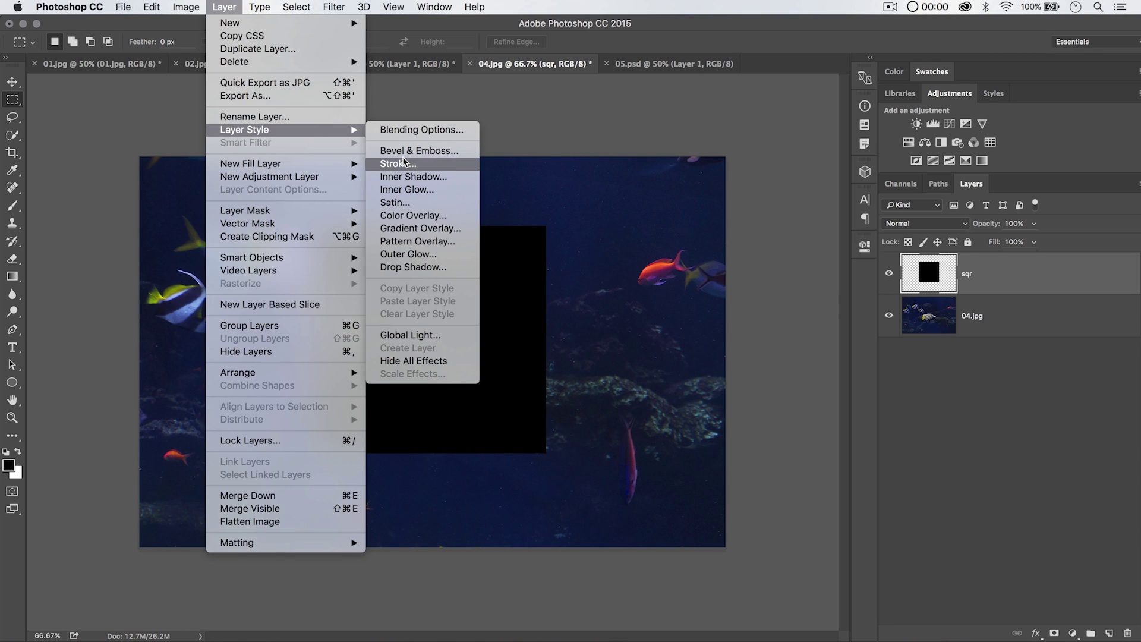
pyautogui.click(403, 162)
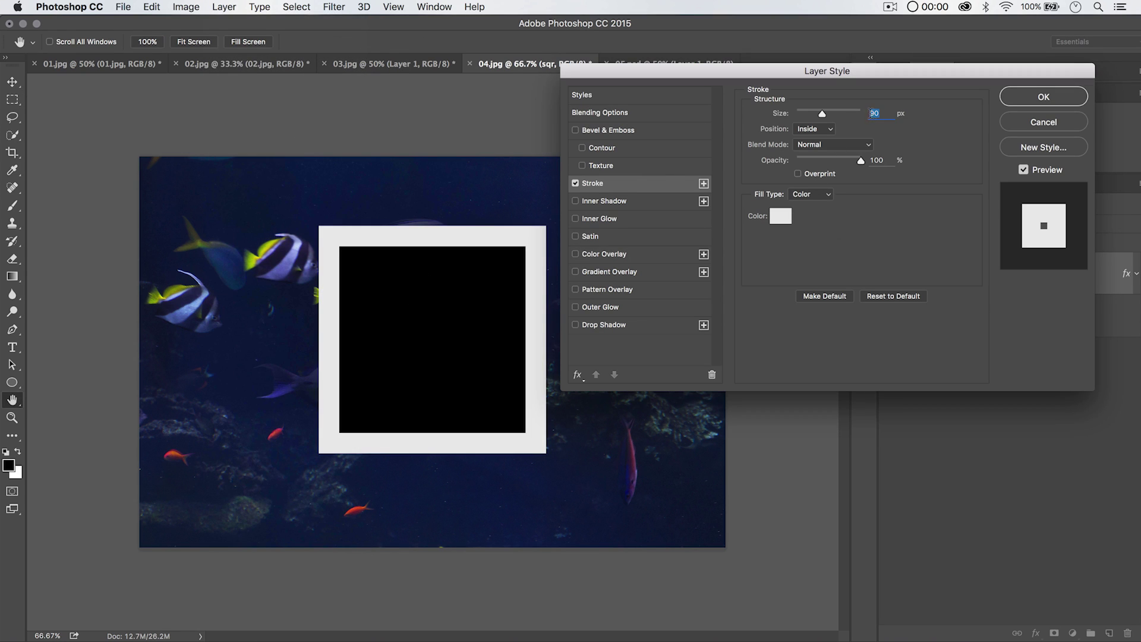
# - Place the stroke outside the square, thin it to a narrow border, and keep full opacity
pyautogui.moveTo(769, 80); pyautogui.dragTo(806, 125)
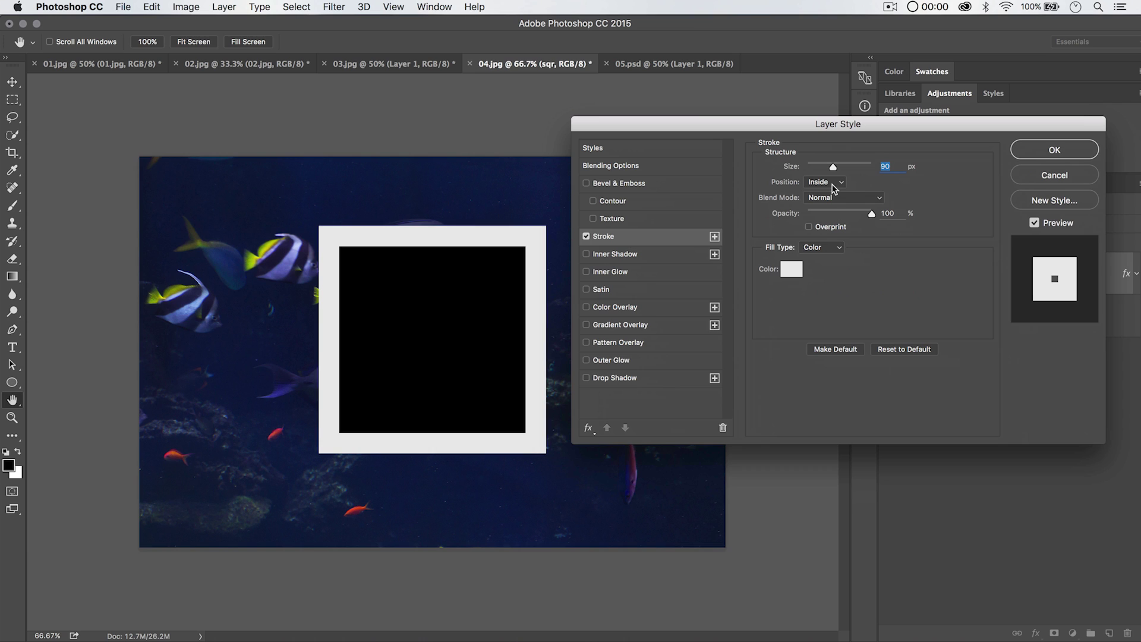
pyautogui.click(834, 184)
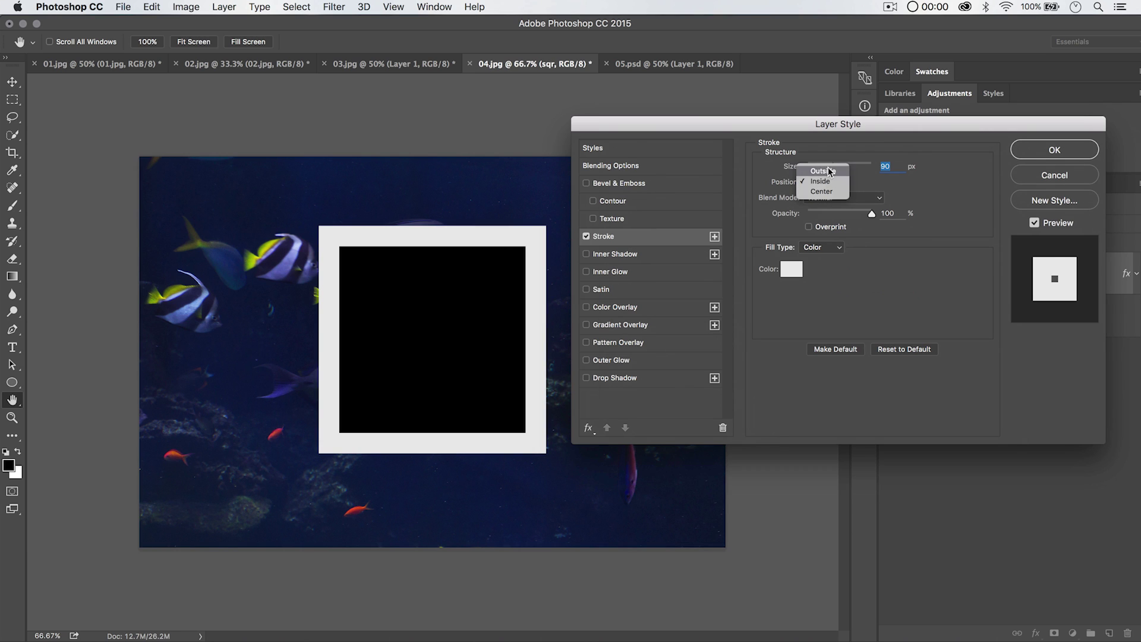
pyautogui.click(830, 171)
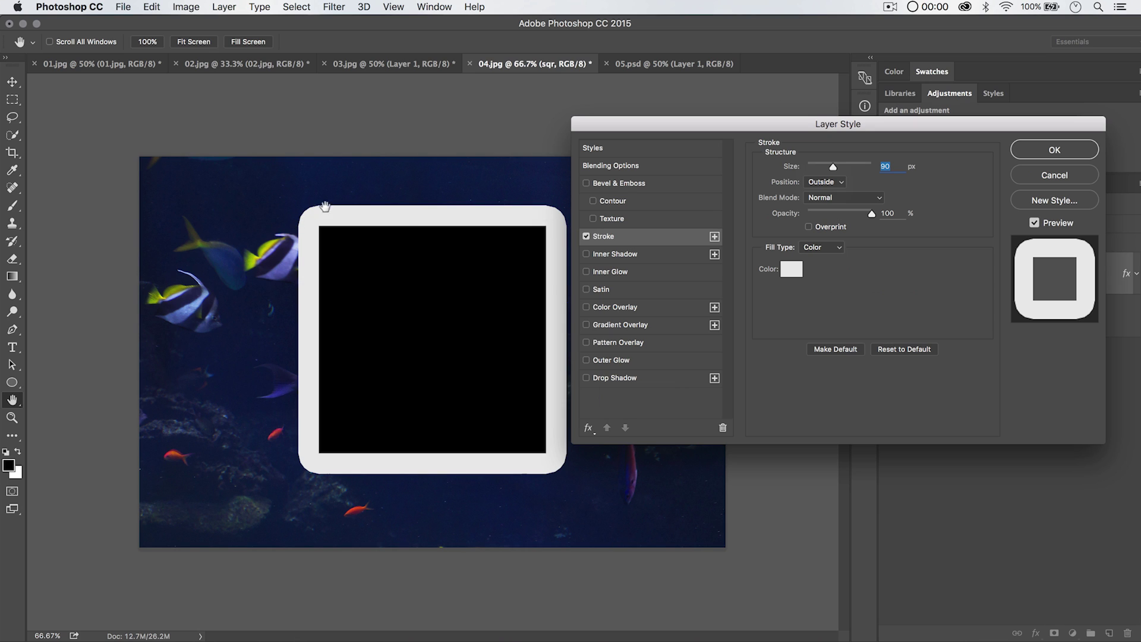
pyautogui.moveTo(823, 167); pyautogui.dragTo(817, 167)
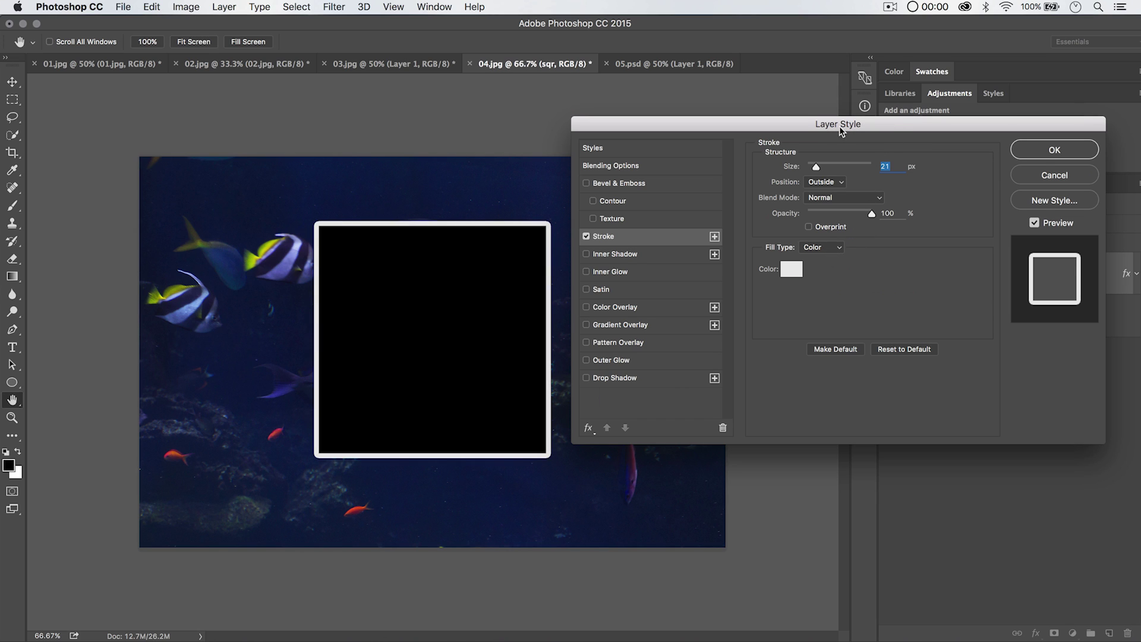
pyautogui.moveTo(839, 126); pyautogui.dragTo(836, 115)
pyautogui.moveTo(842, 205)
pyautogui.mouseDown()
pyautogui.moveTo(831, 204)
pyautogui.moveTo(902, 208)
pyautogui.mouseUp()
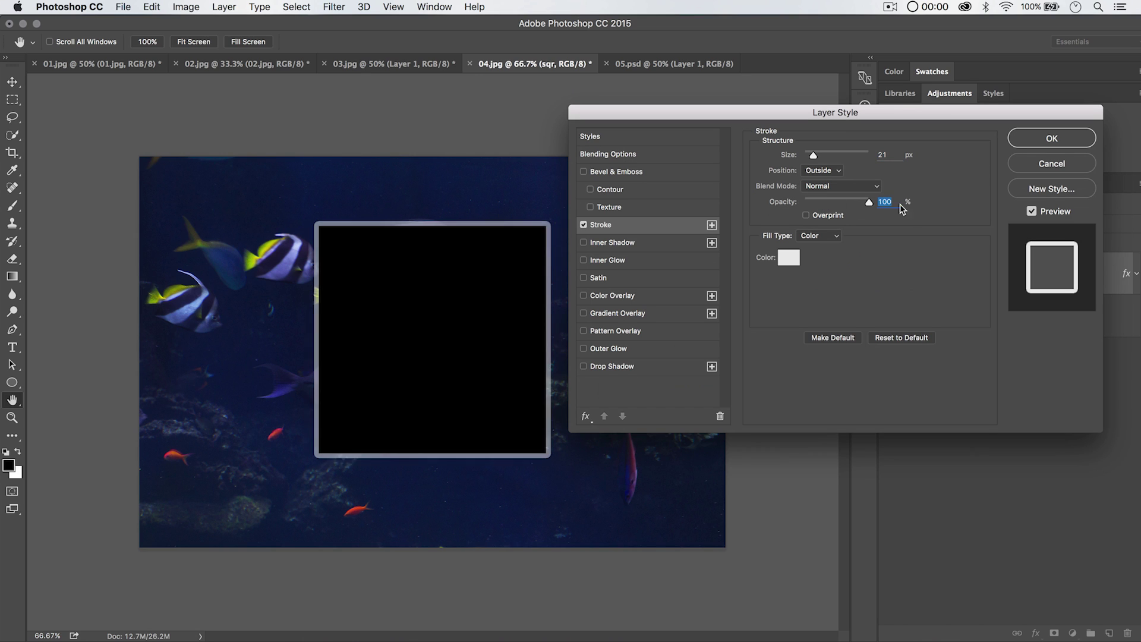
# - Try Overlay, Soft Light, Hard Light and Color Dodge stroke blending, then return to Normal
pyautogui.click(847, 186)
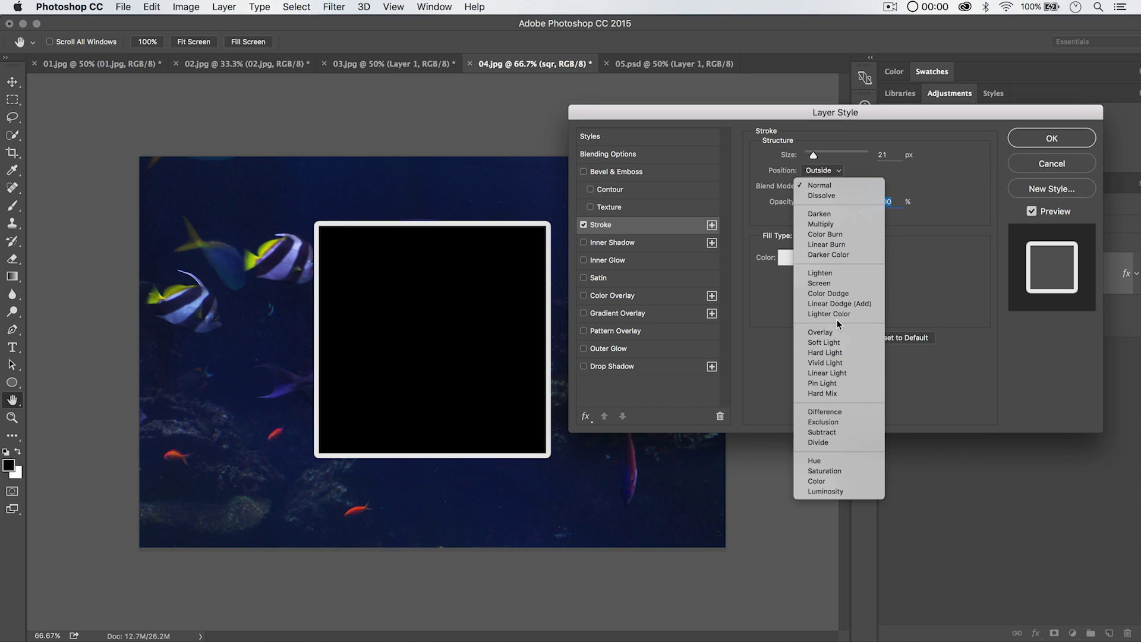
pyautogui.click(831, 337)
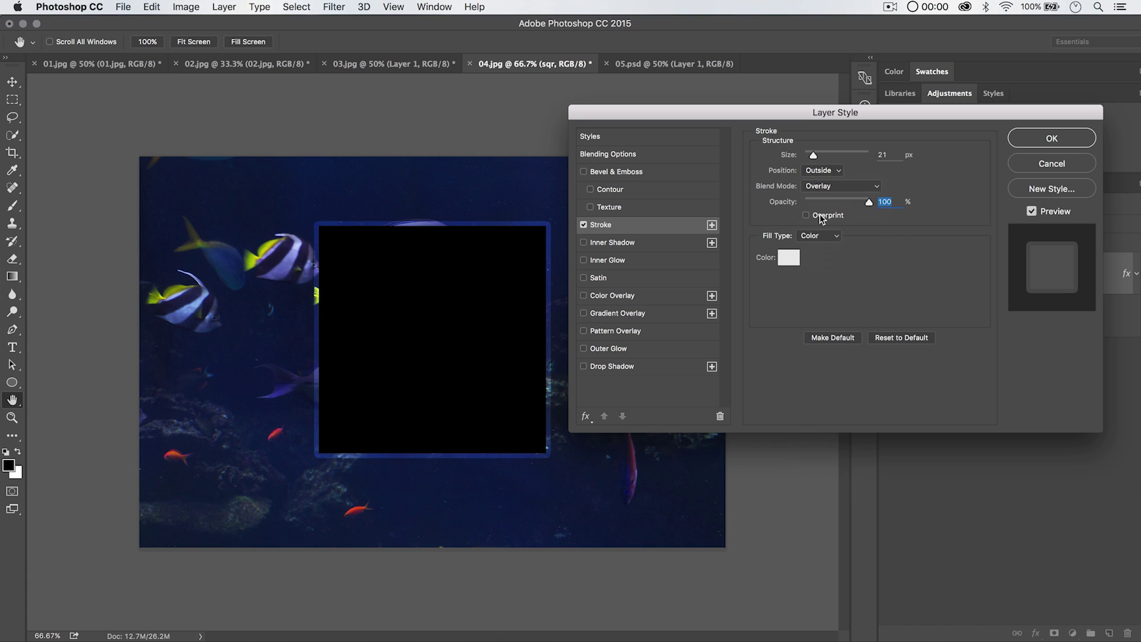
pyautogui.click(826, 184)
pyautogui.click(826, 196)
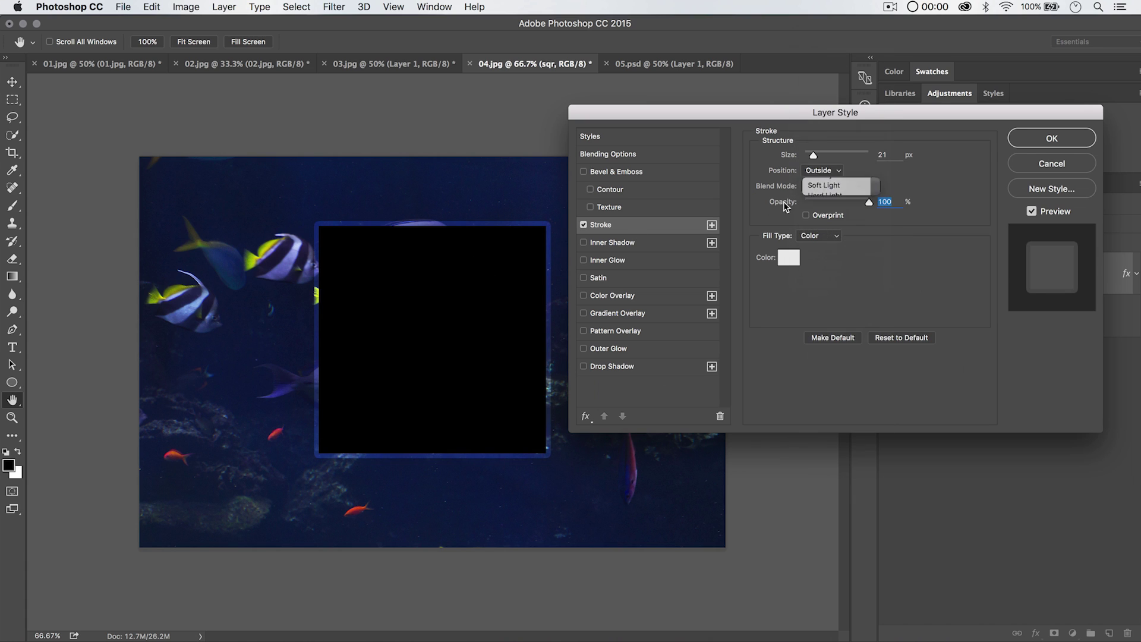
pyautogui.click(839, 187)
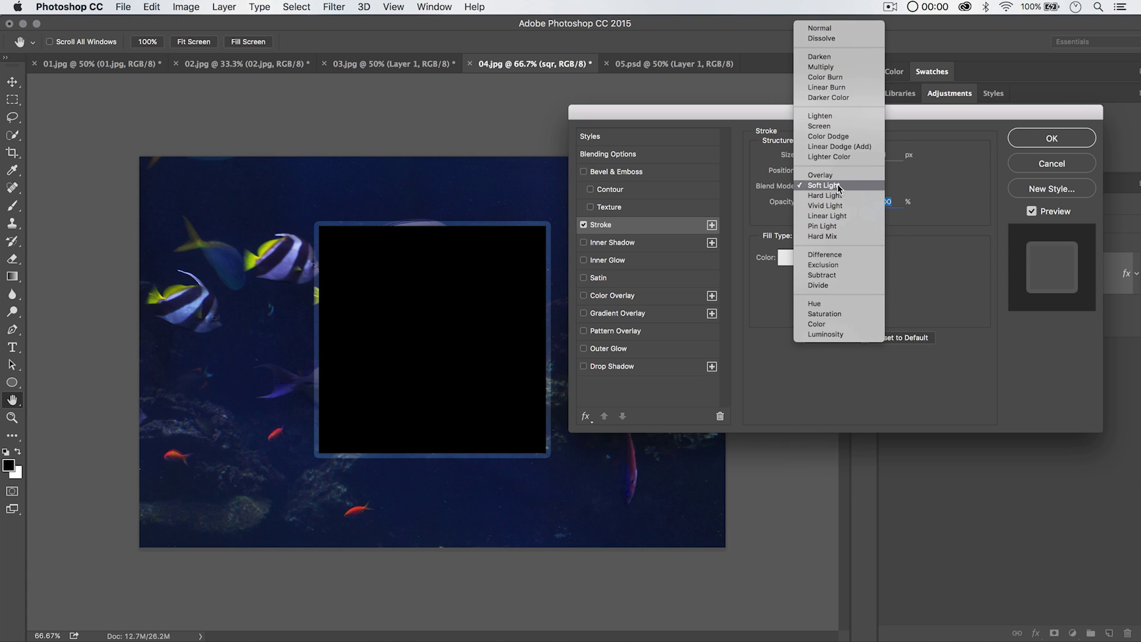
pyautogui.click(839, 196)
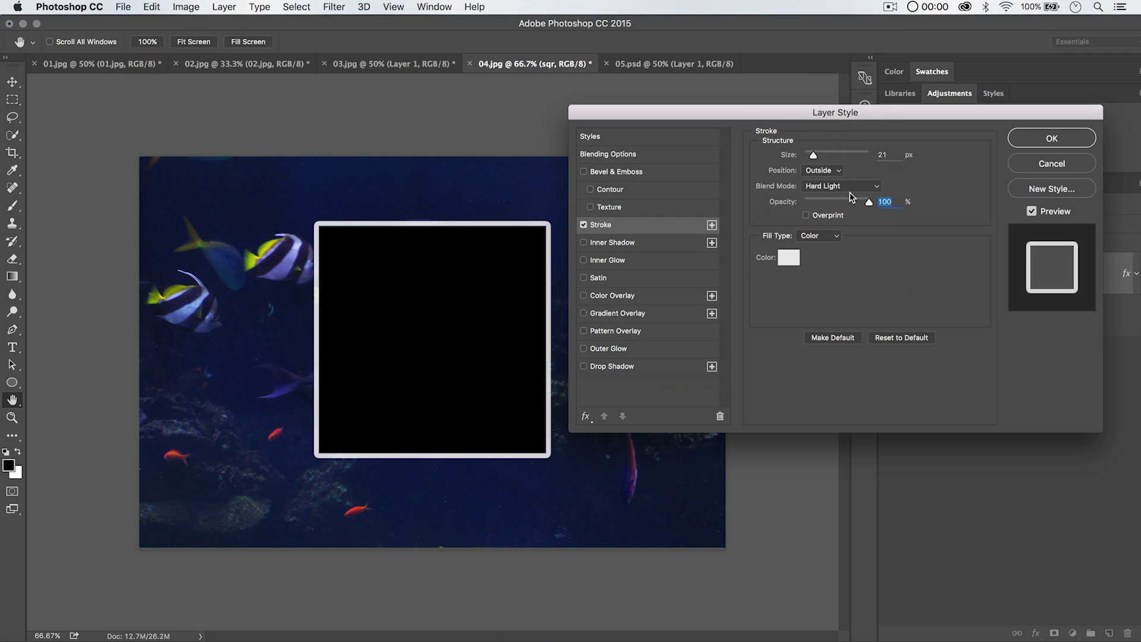
pyautogui.click(851, 184)
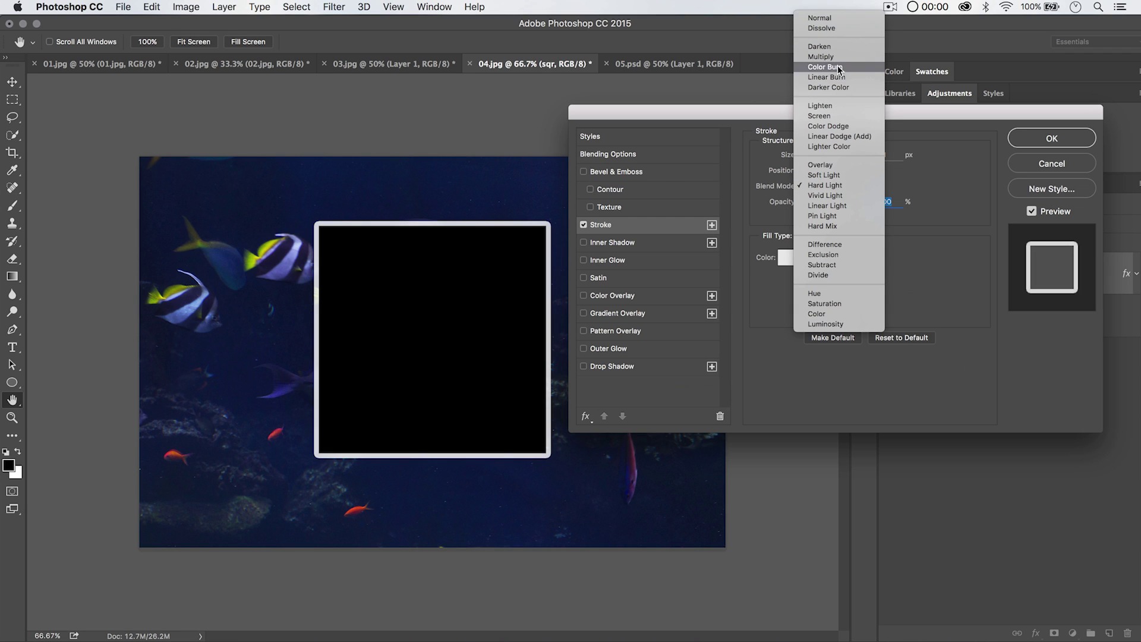
pyautogui.click(845, 125)
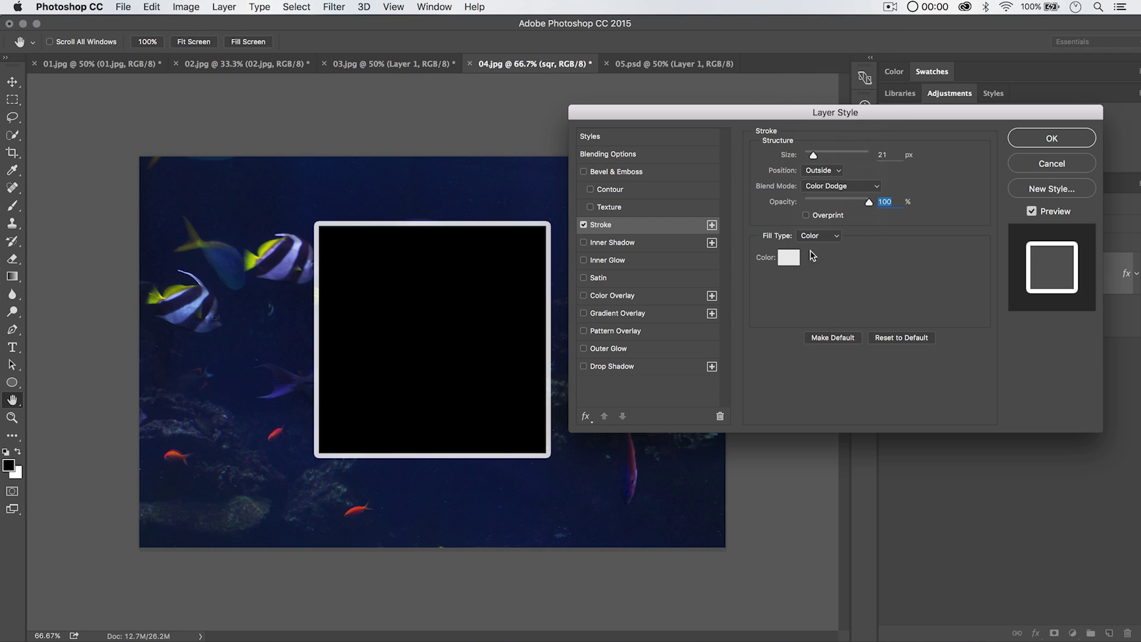
pyautogui.click(848, 187)
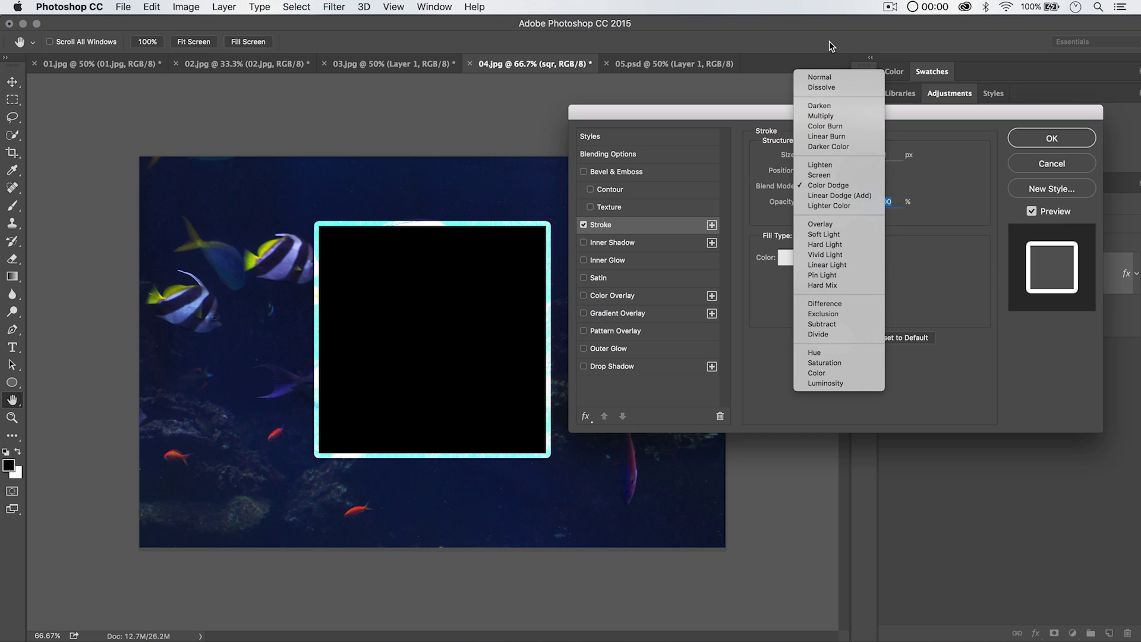
pyautogui.click(823, 77)
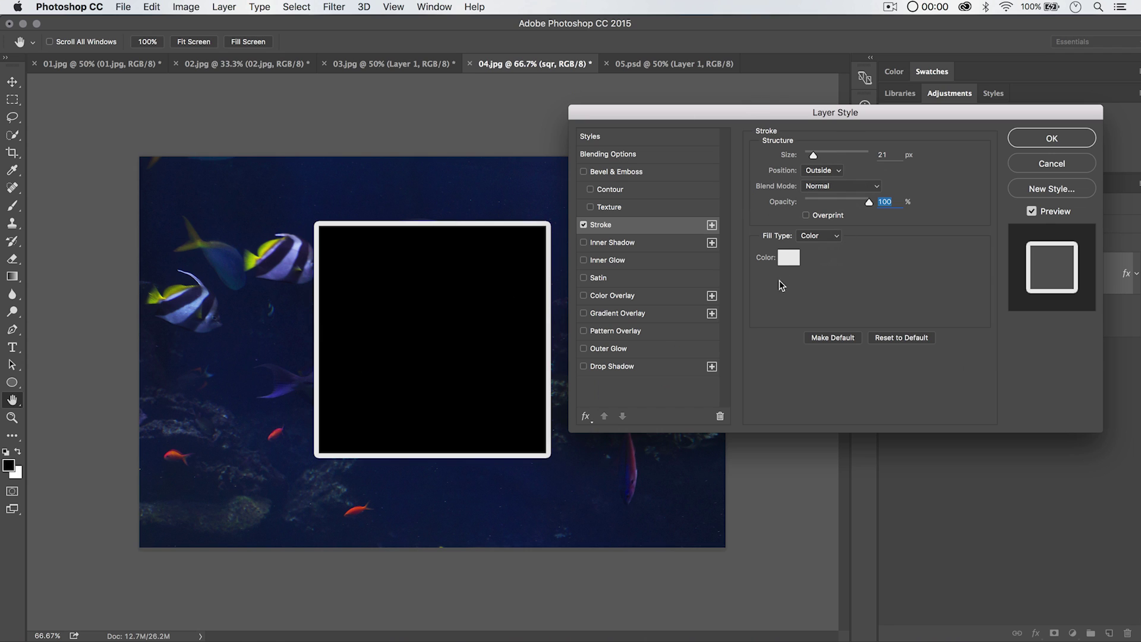
# - Change the stroke fill type to Gradient and position it inside the square
pyautogui.click(816, 234)
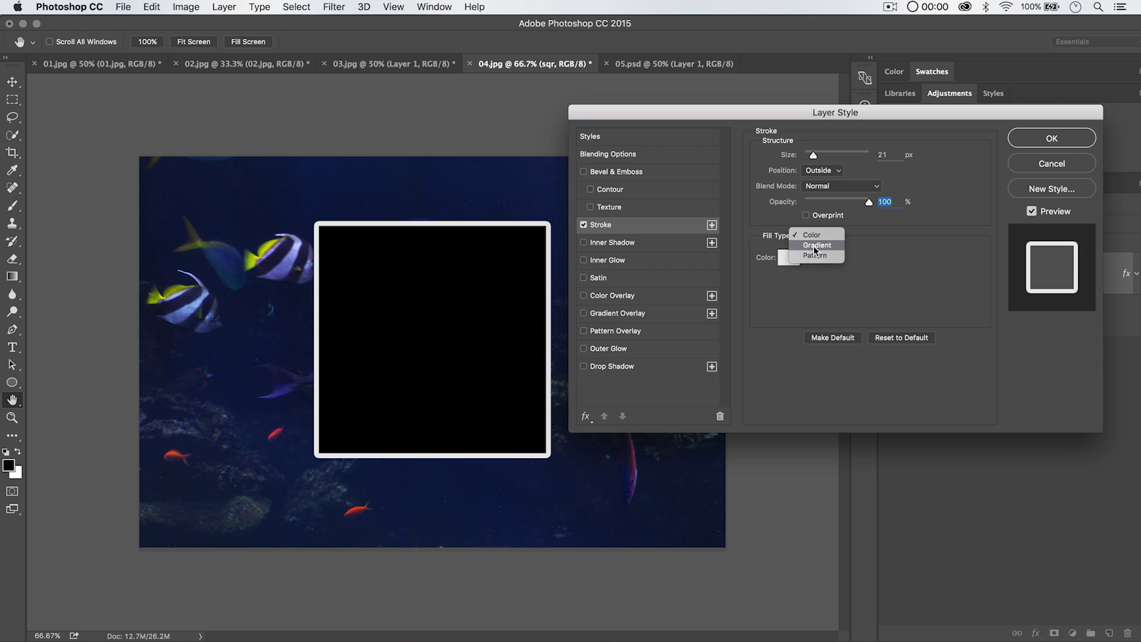
pyautogui.click(817, 246)
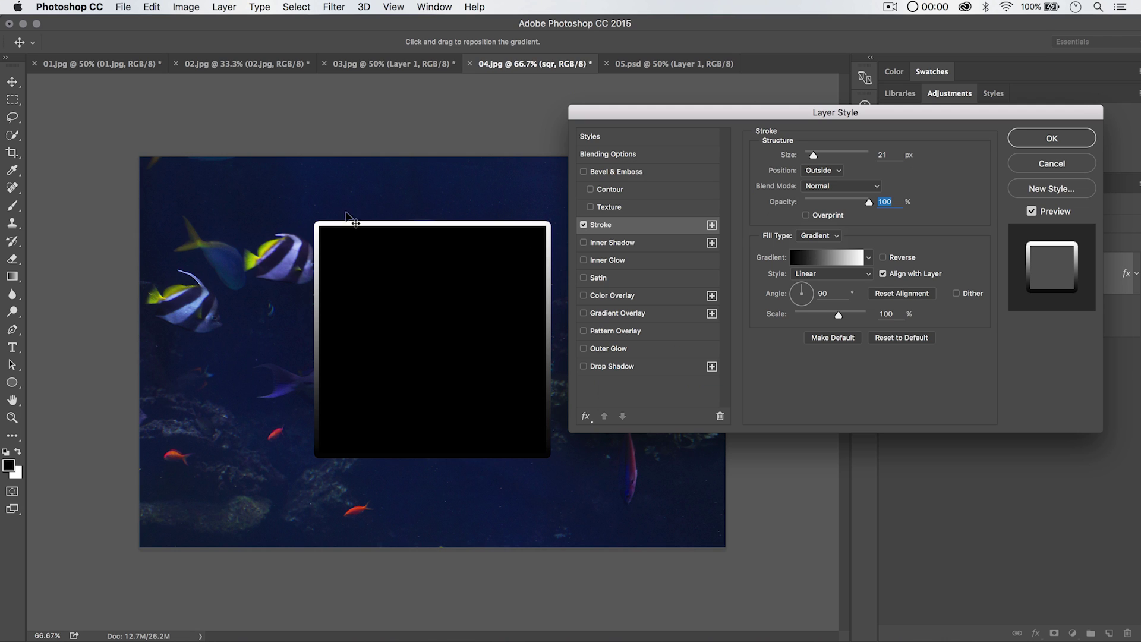
pyautogui.click(822, 172)
pyautogui.click(819, 181)
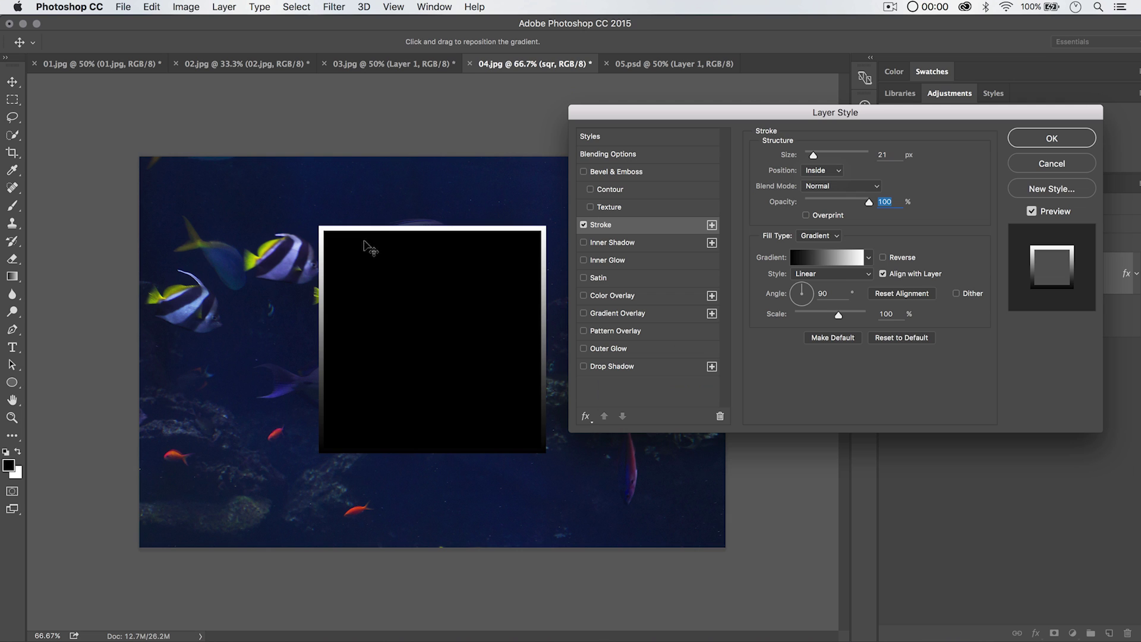
# - Apply the Steel Blue gradient preset to the stroke, after trying Silver
pyautogui.click(821, 258)
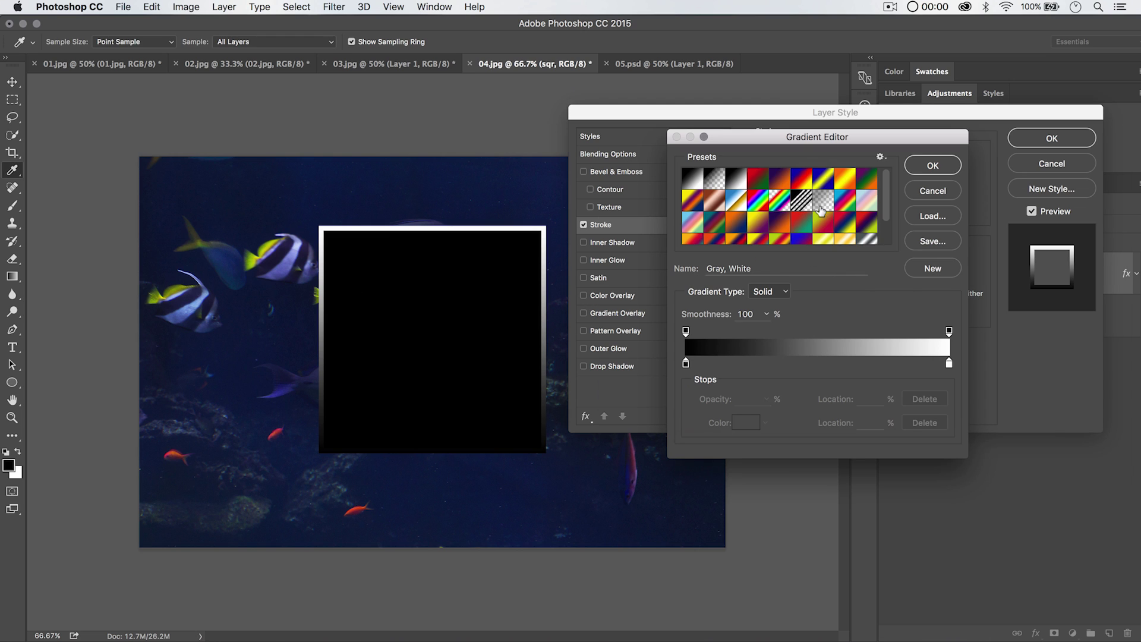
pyautogui.scroll(-2, 822, 214)
pyautogui.click(868, 208)
pyautogui.scroll(2, 823, 224)
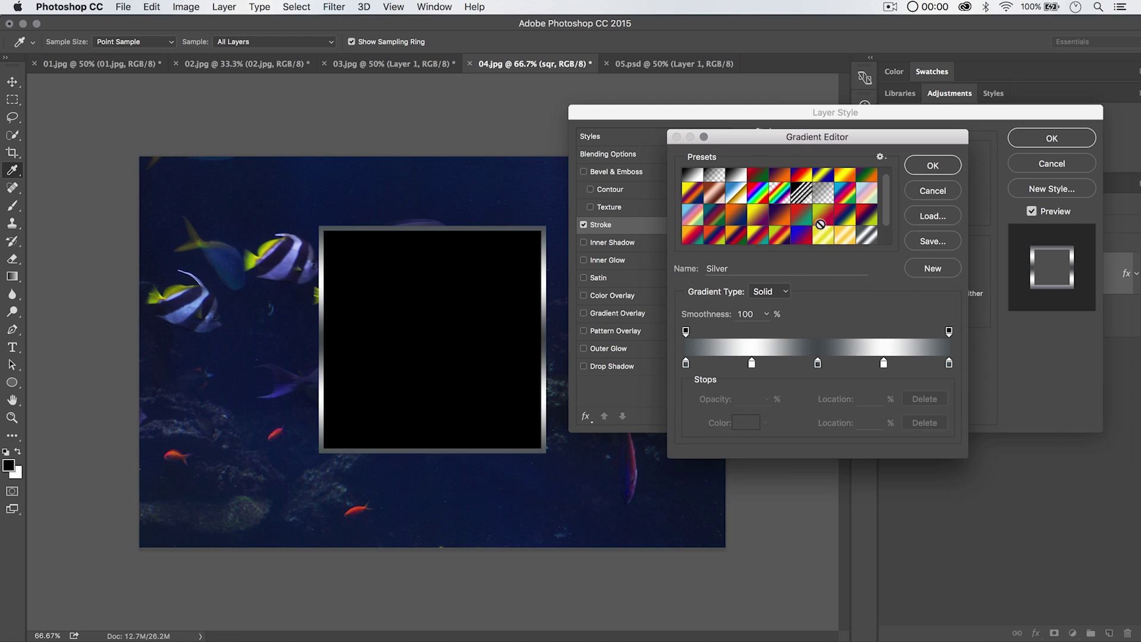
pyautogui.scroll(-2, 799, 193)
pyautogui.click(714, 233)
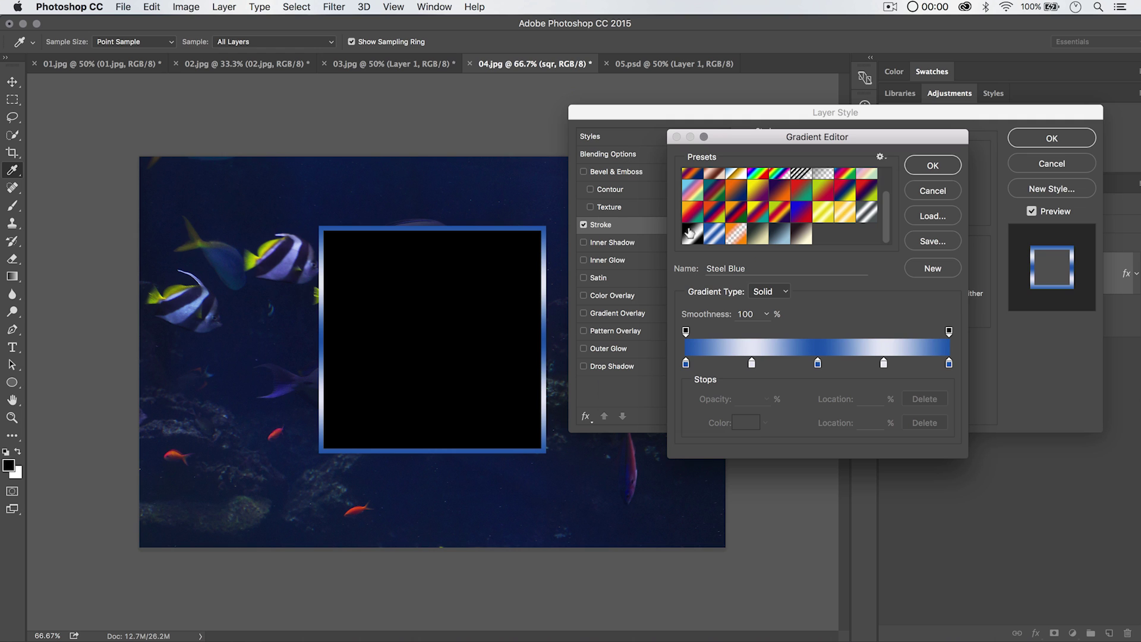
pyautogui.click(930, 166)
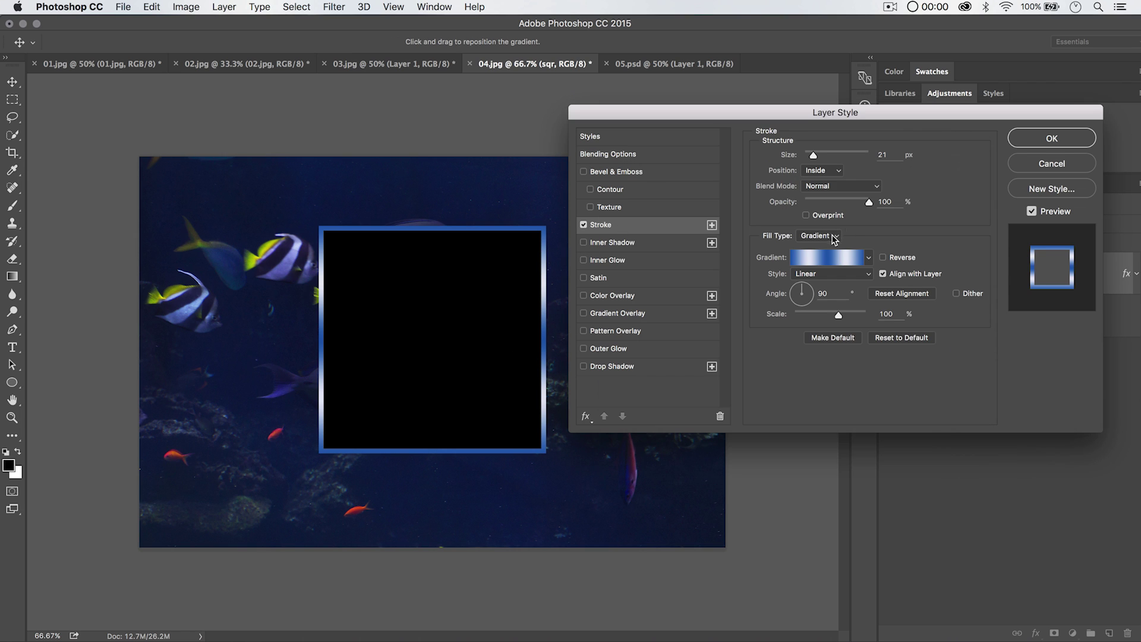
# - Try Overlay and Soft Light blending, settle on Normal, and apply the 21 px stroke
pyautogui.click(832, 185)
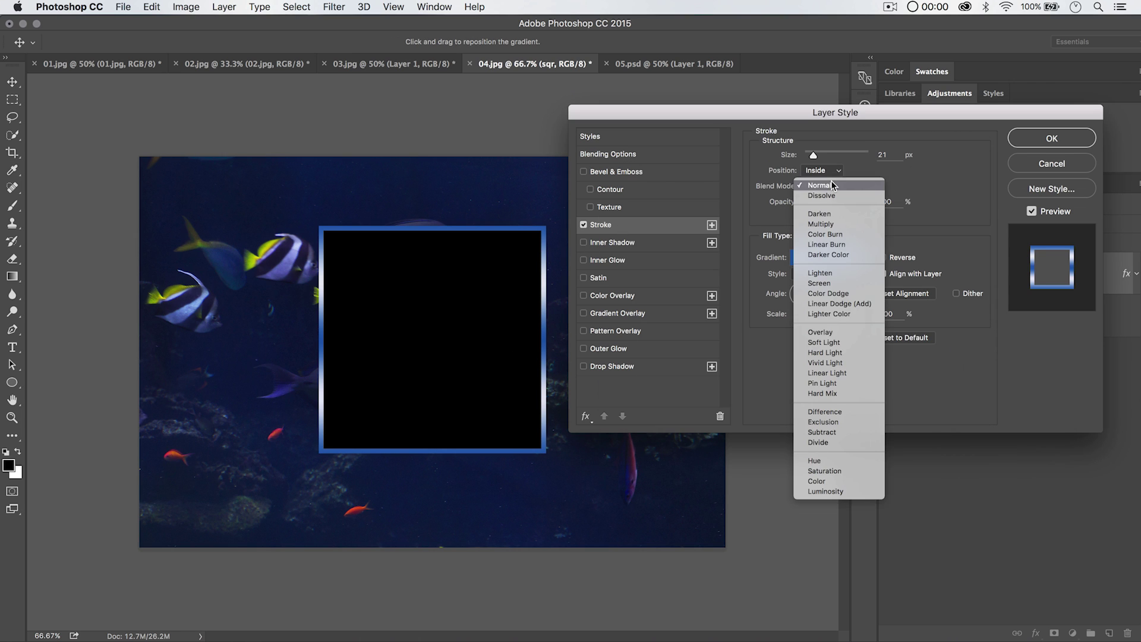
pyautogui.click(838, 331)
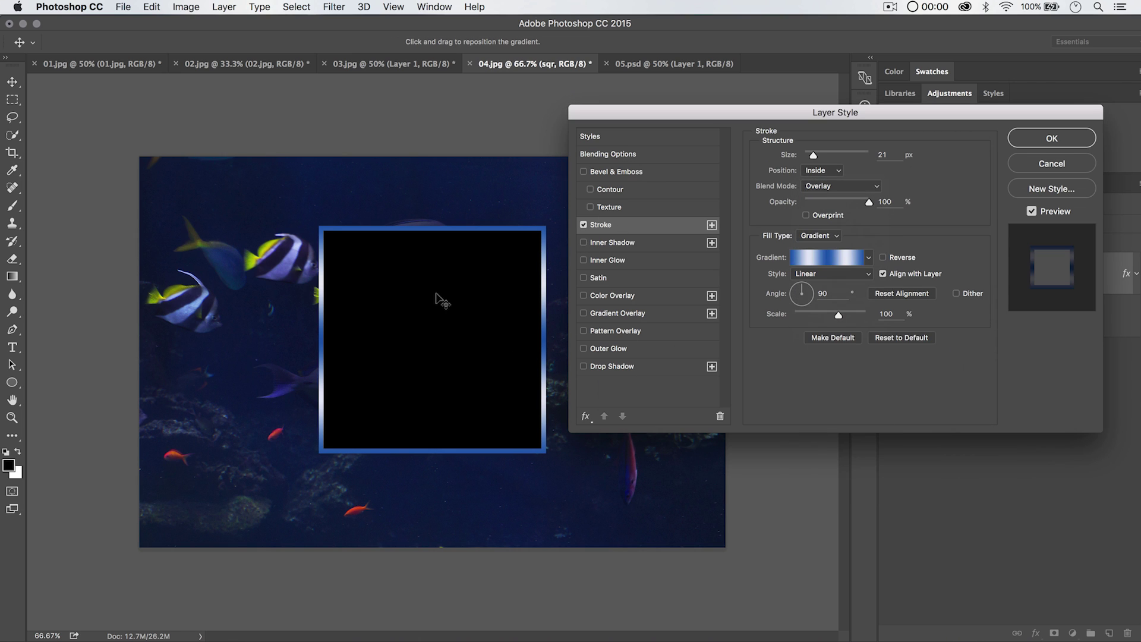
pyautogui.click(805, 188)
pyautogui.click(821, 196)
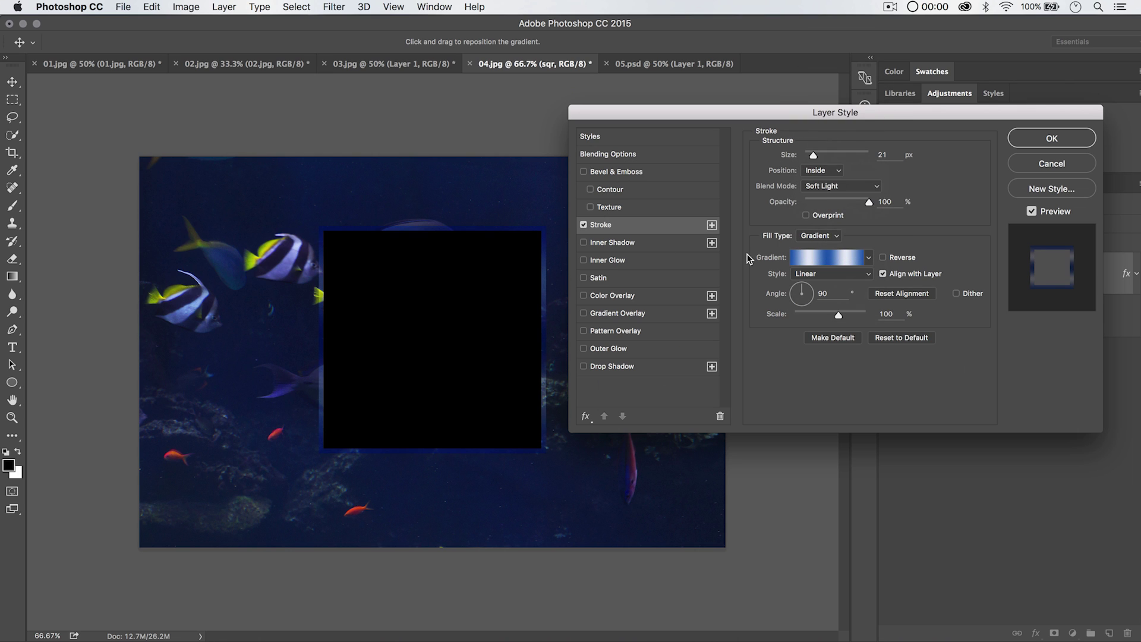
pyautogui.click(838, 186)
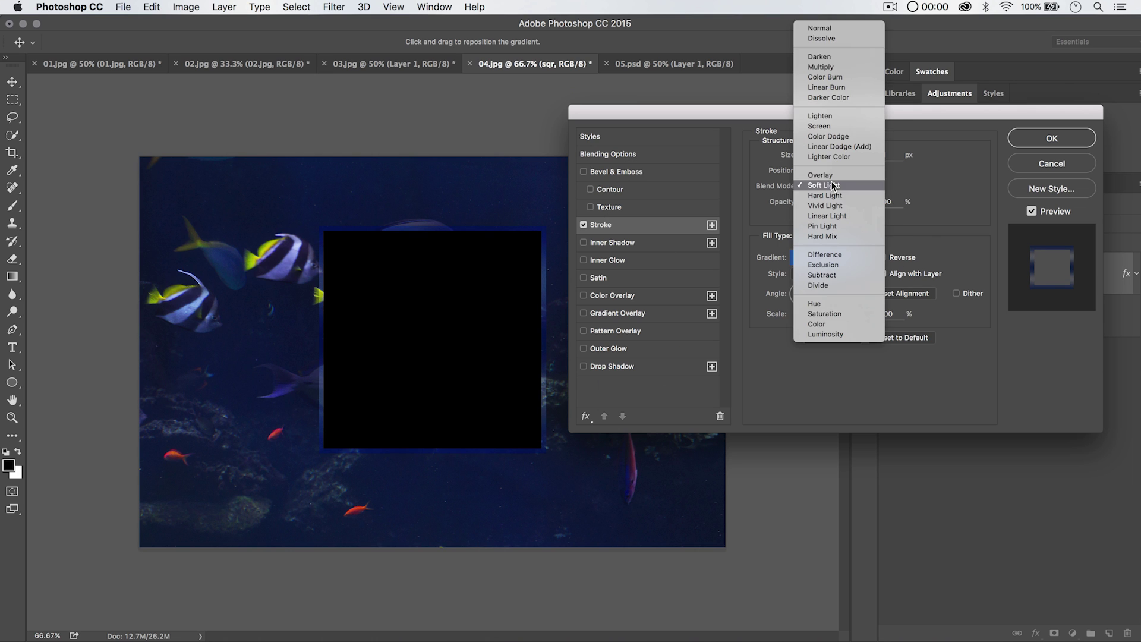
pyautogui.click(820, 28)
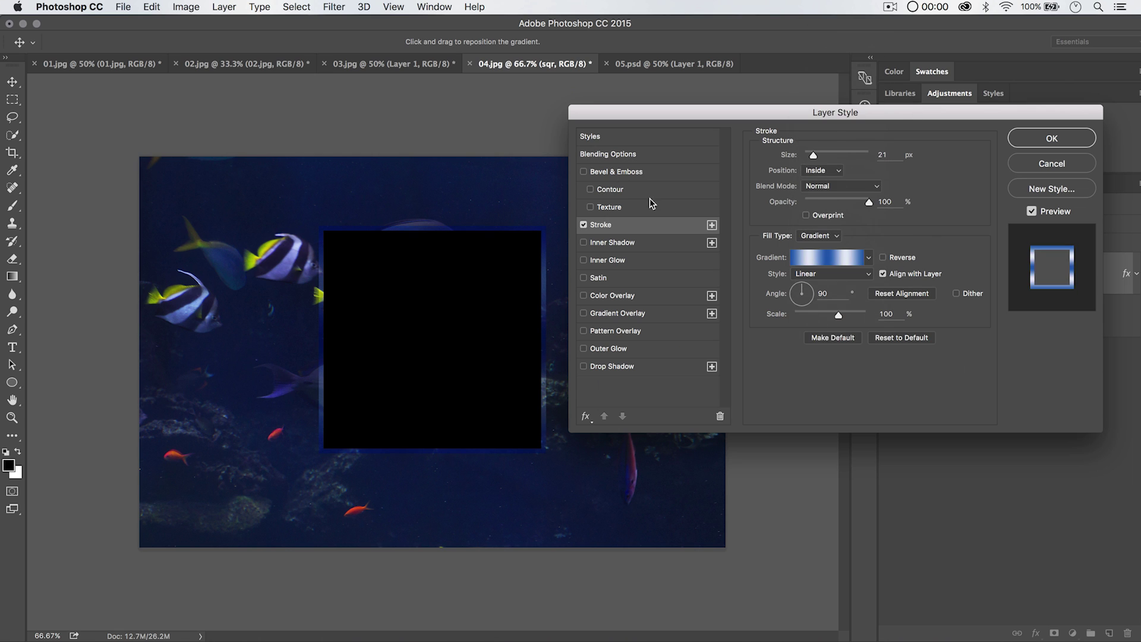
pyautogui.click(1031, 139)
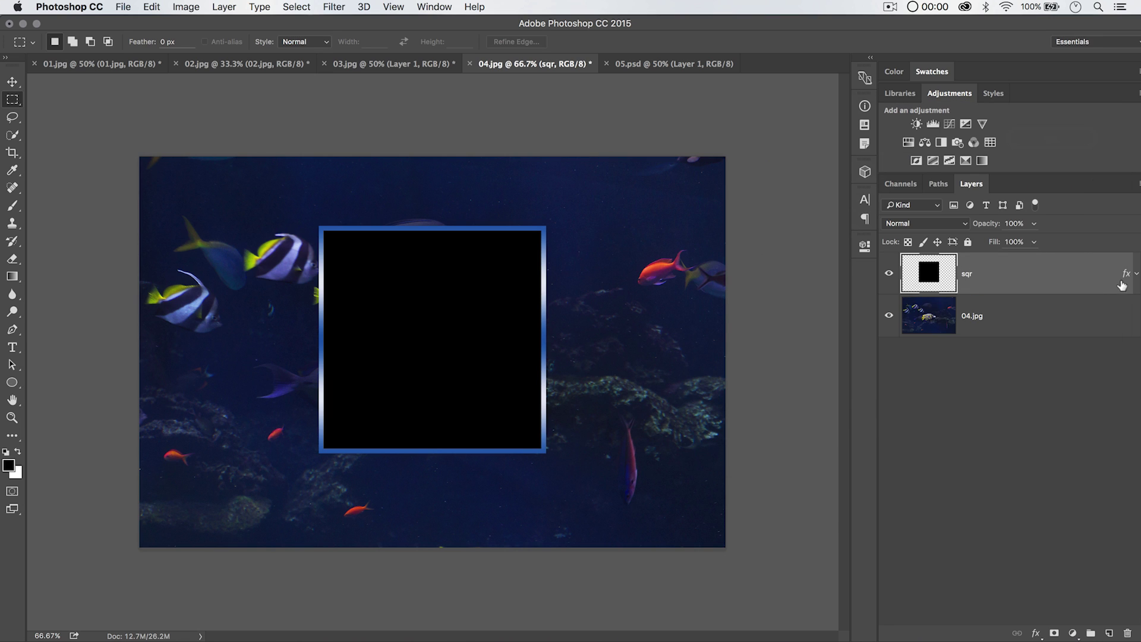
# - Add a second sqr stroke: 98 px, Outside, angle 0°, Multiply blend mode, and apply it
pyautogui.doubleClick(1123, 273)
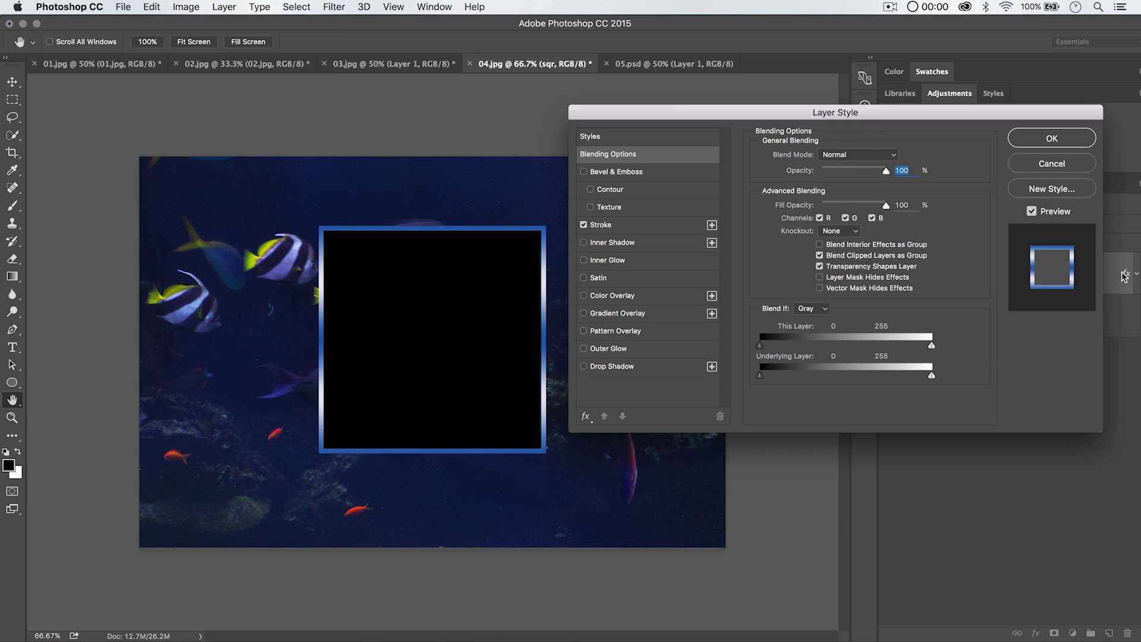
pyautogui.click(712, 225)
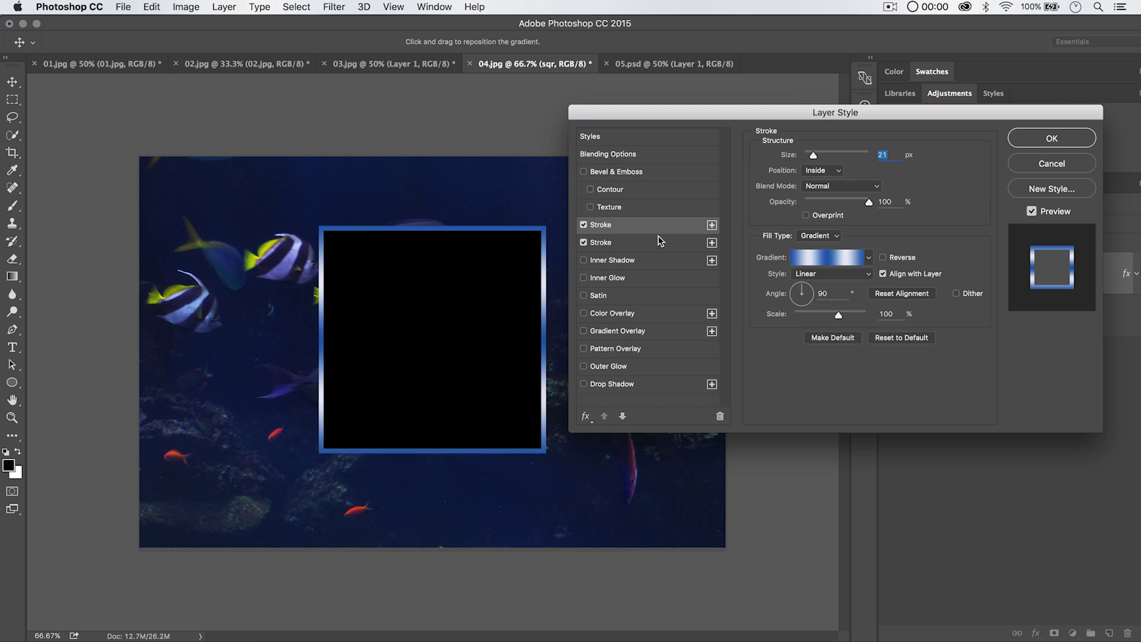
pyautogui.moveTo(830, 157); pyautogui.dragTo(832, 156)
pyautogui.click(825, 170)
pyautogui.click(824, 159)
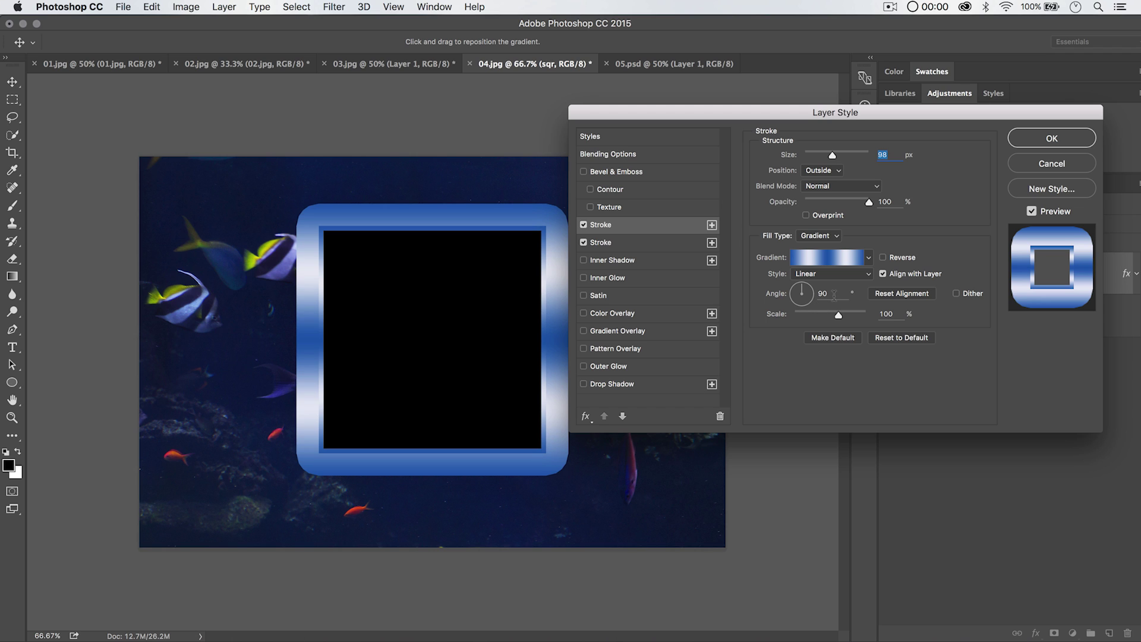
pyautogui.write('0')
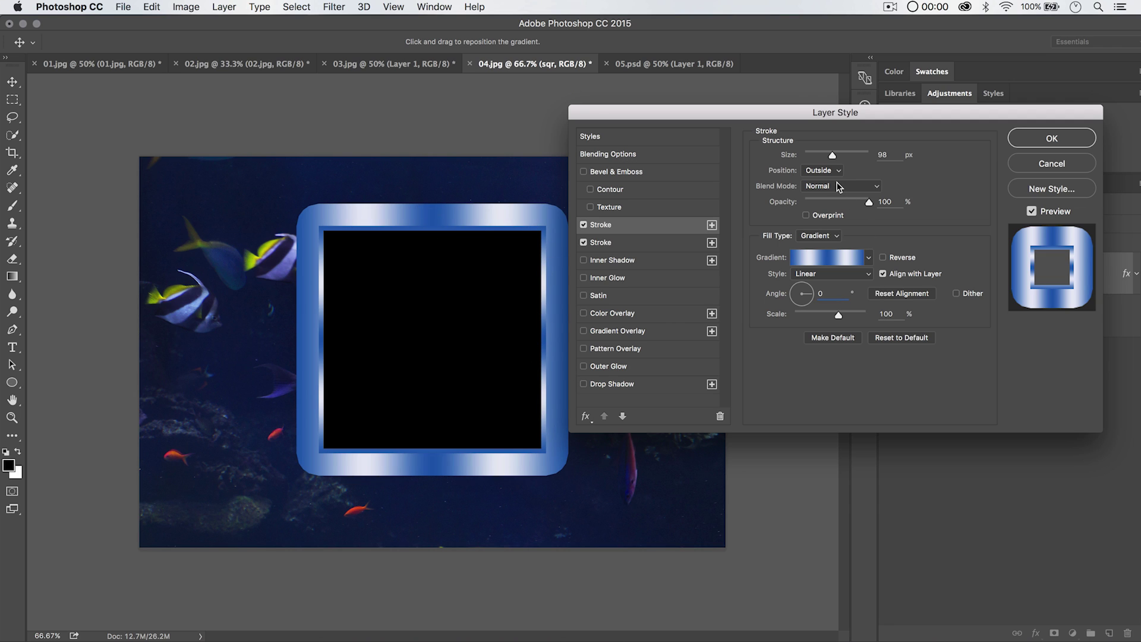
pyautogui.click(838, 188)
pyautogui.click(824, 224)
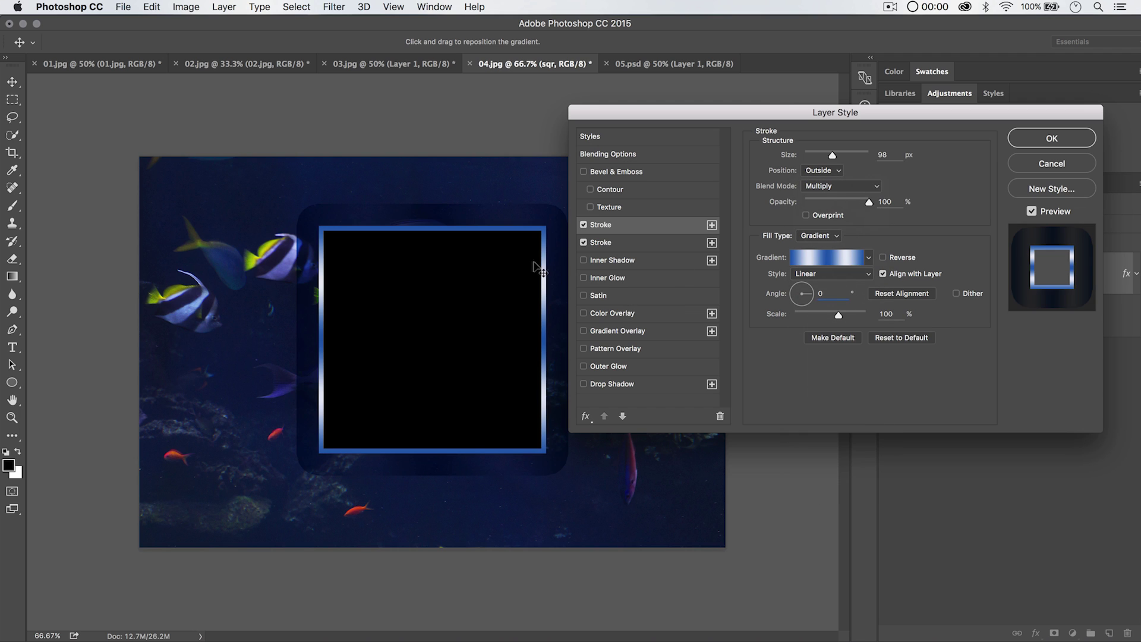
pyautogui.click(1051, 140)
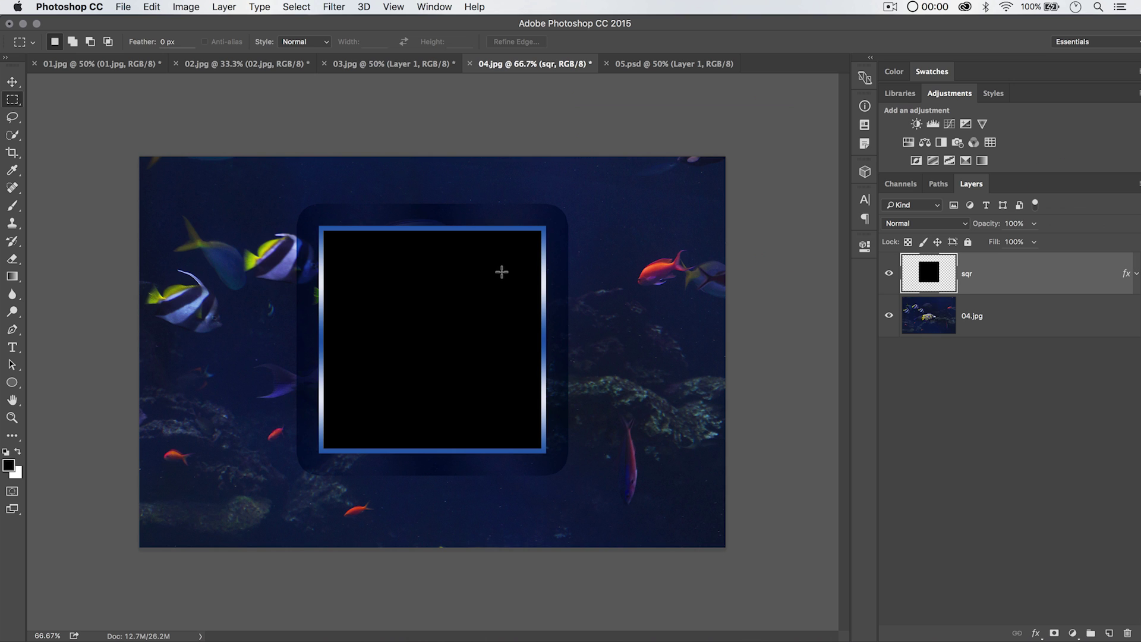
# - Move and enlarge the stroked square frame, then delete the sqr layer
pyautogui.press('v')
pyautogui.press('Left')
pyautogui.press('Left')
pyautogui.press('Left')
pyautogui.press('Left')
pyautogui.press('Left')
pyautogui.press('Left')
pyautogui.press('Left')
pyautogui.press('Left')
pyautogui.press('Left')
pyautogui.press('Left')
pyautogui.press('Left')
pyautogui.press('Left')
pyautogui.press('Left')
pyautogui.press('Left')
pyautogui.press('Left')
pyautogui.press('Left')
pyautogui.press('Left')
pyautogui.press('Left')
pyautogui.press('Left')
pyautogui.press('Left')
pyautogui.moveTo(392, 261); pyautogui.dragTo(285, 245)
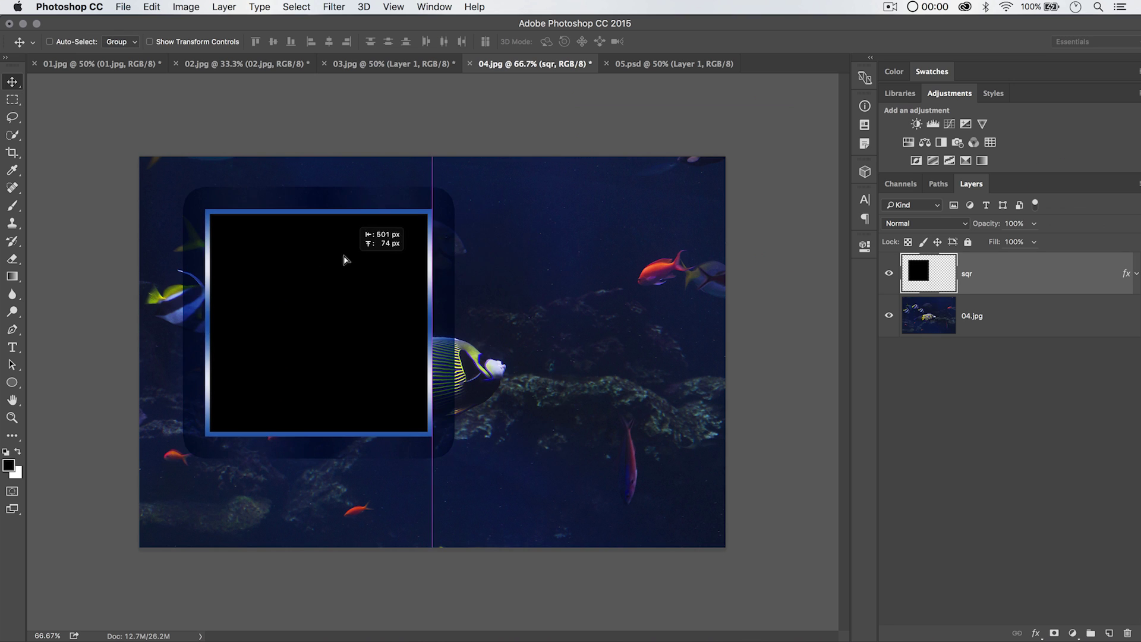
pyautogui.press('super+t')
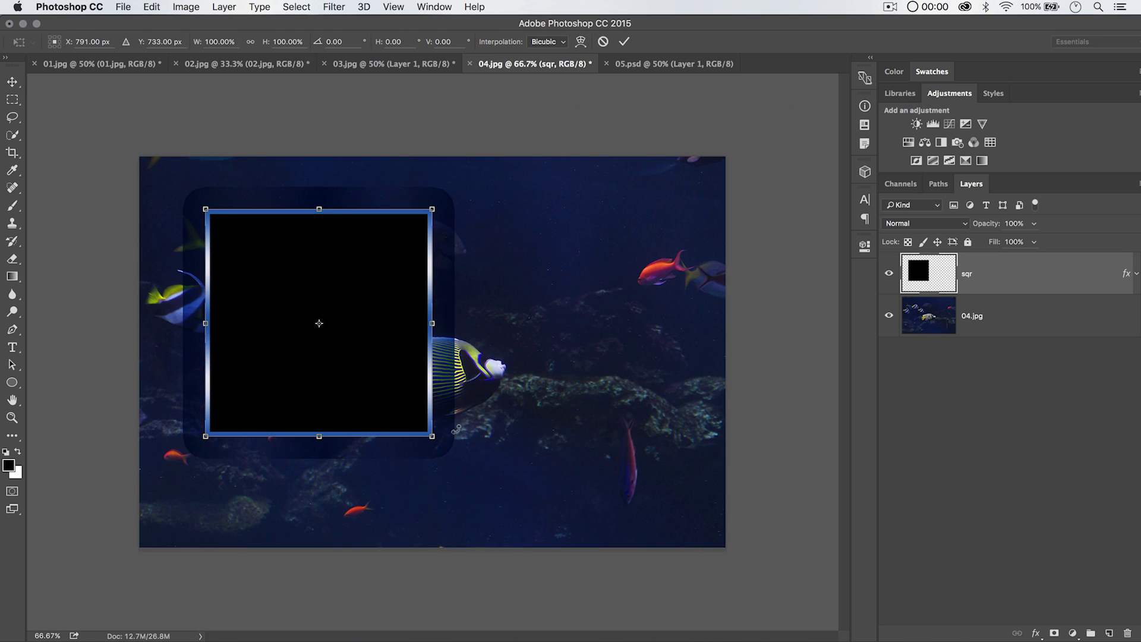
pyautogui.moveTo(428, 429); pyautogui.dragTo(571, 473)
pyautogui.click(623, 41)
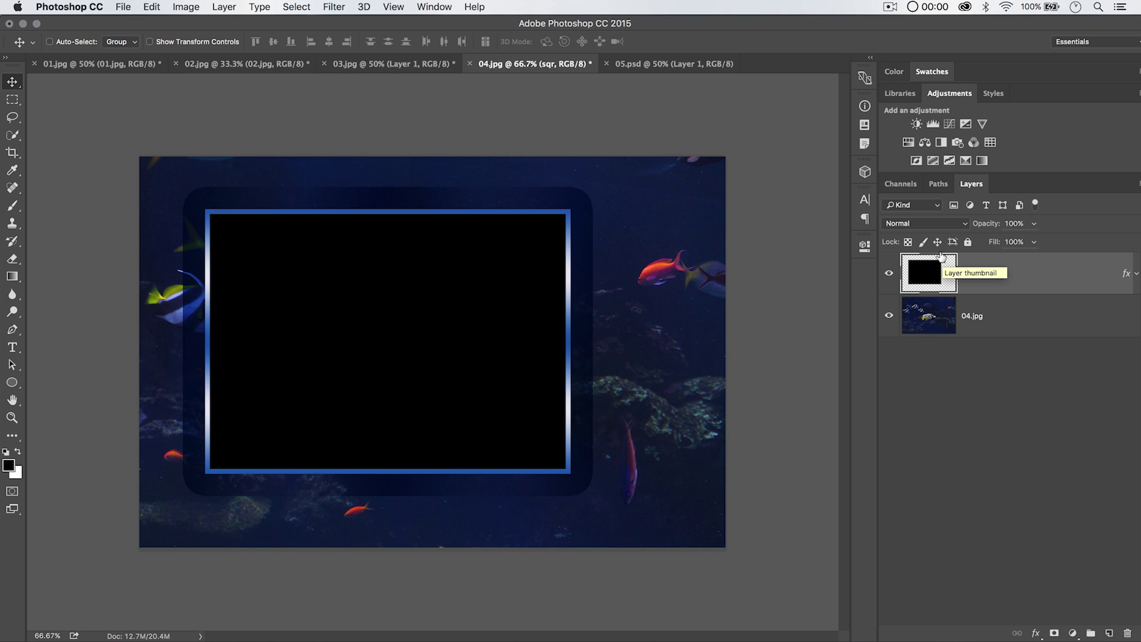
pyautogui.press('Delete')
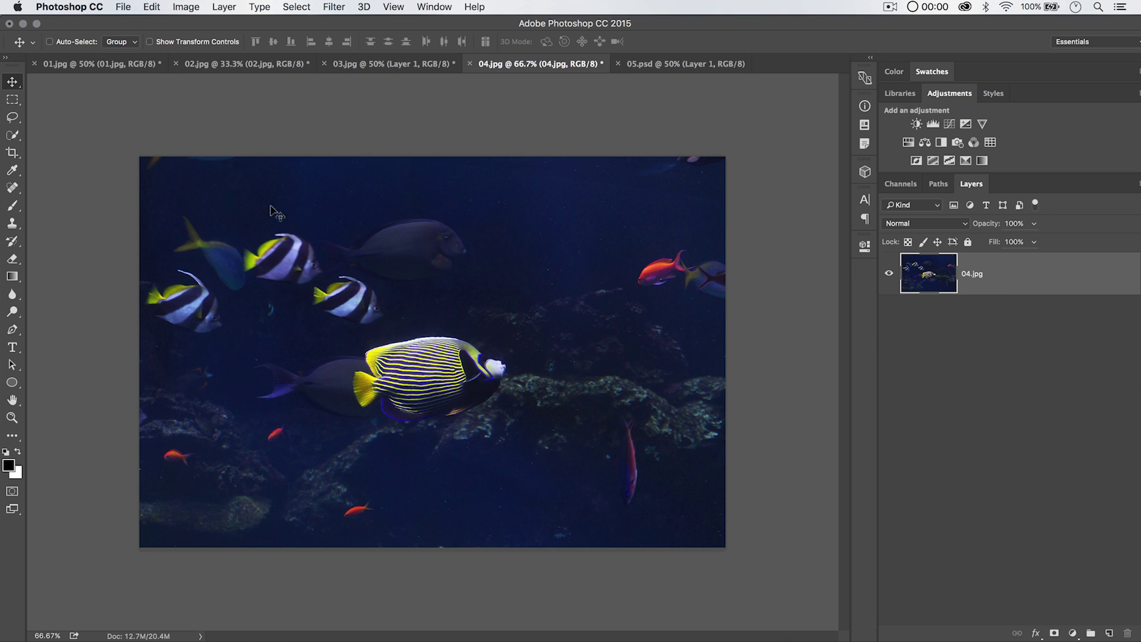
# - Draw a large circular path around the angelfish with the Ellipse tool in Path mode
pyautogui.click(13, 383)
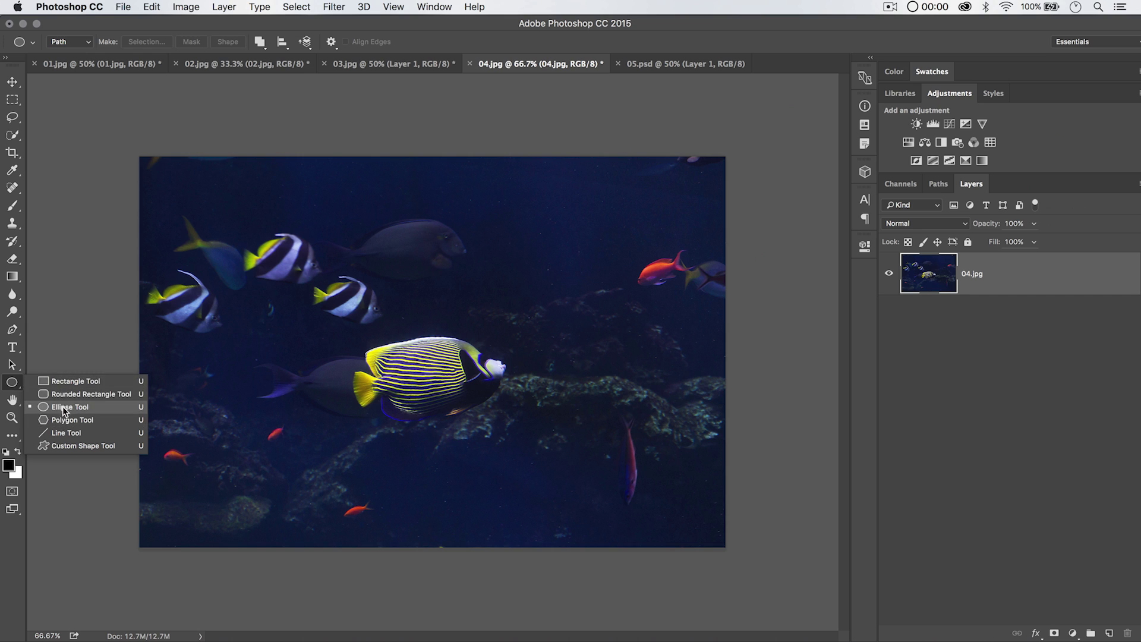
pyautogui.click(65, 408)
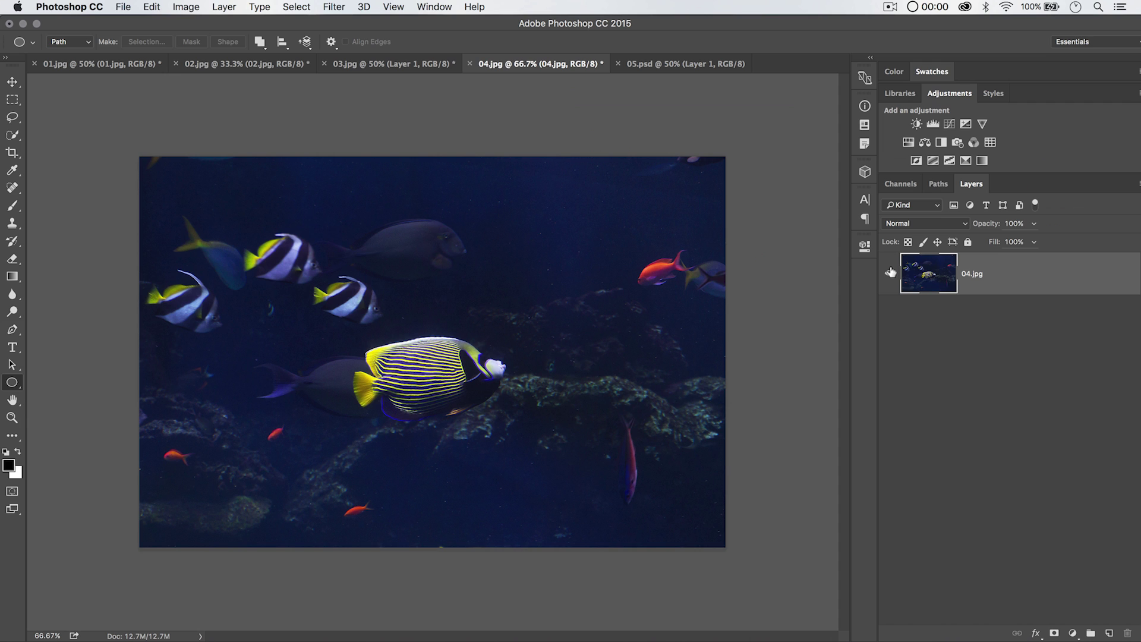
pyautogui.click(938, 183)
pyautogui.click(963, 184)
pyautogui.moveTo(305, 237); pyautogui.dragTo(571, 468)
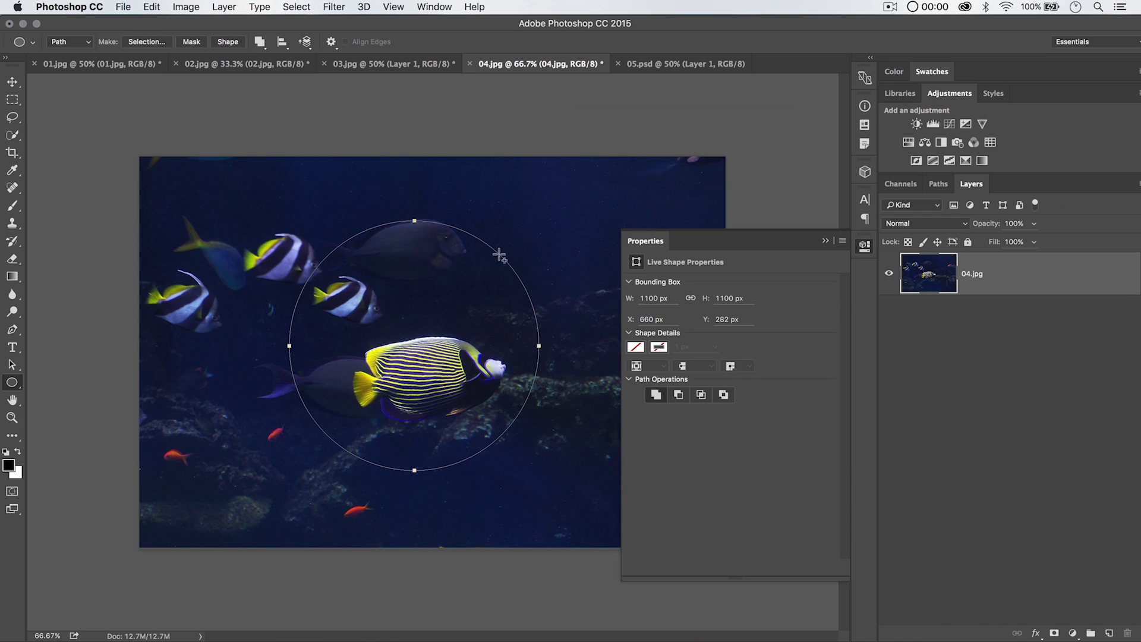
pyautogui.click(867, 246)
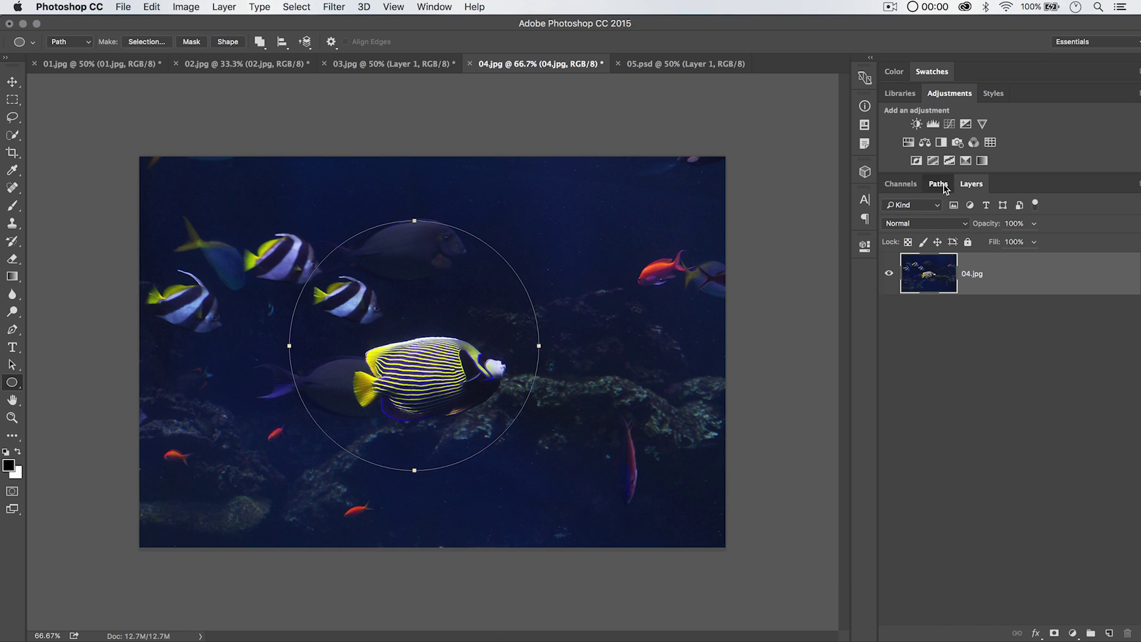
# - Check the new circle in the Paths list and add an empty Layer 1 above the photo
pyautogui.click(938, 183)
pyautogui.click(967, 184)
pyautogui.click(1109, 633)
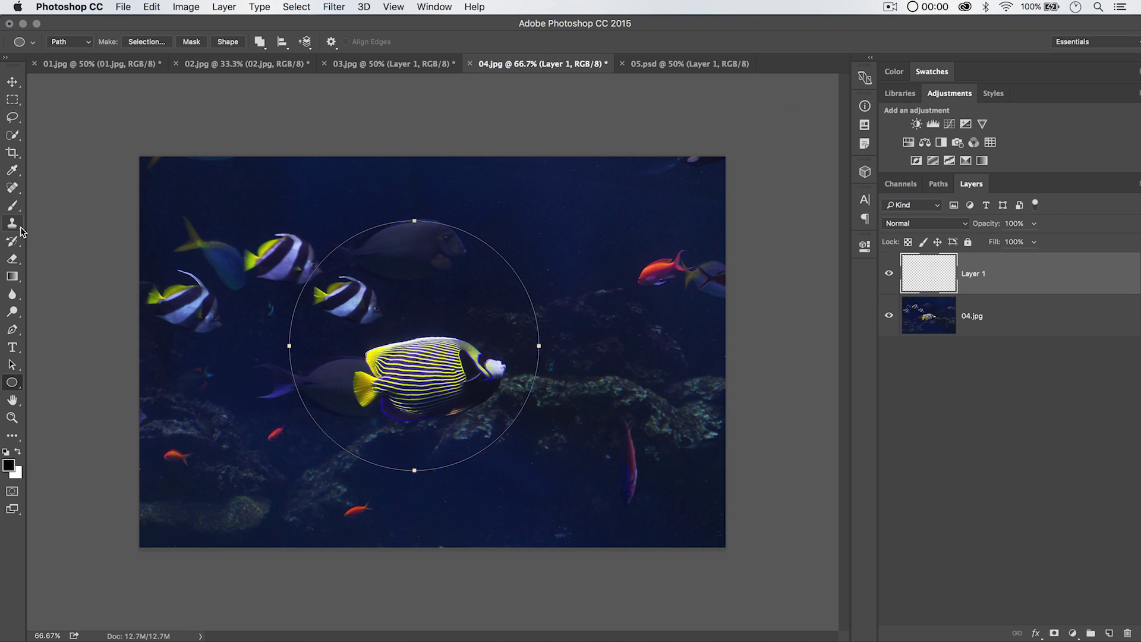
# - Select the Brush, show the circle Work Path, and browse the path's context menus
pyautogui.click(12, 204)
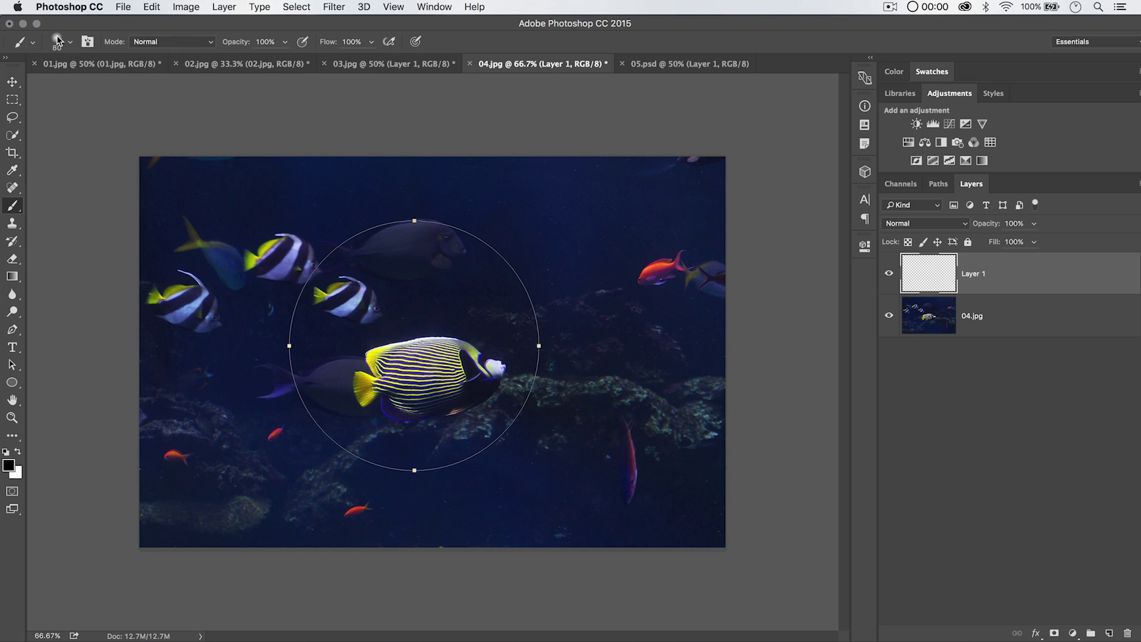
pyautogui.click(939, 184)
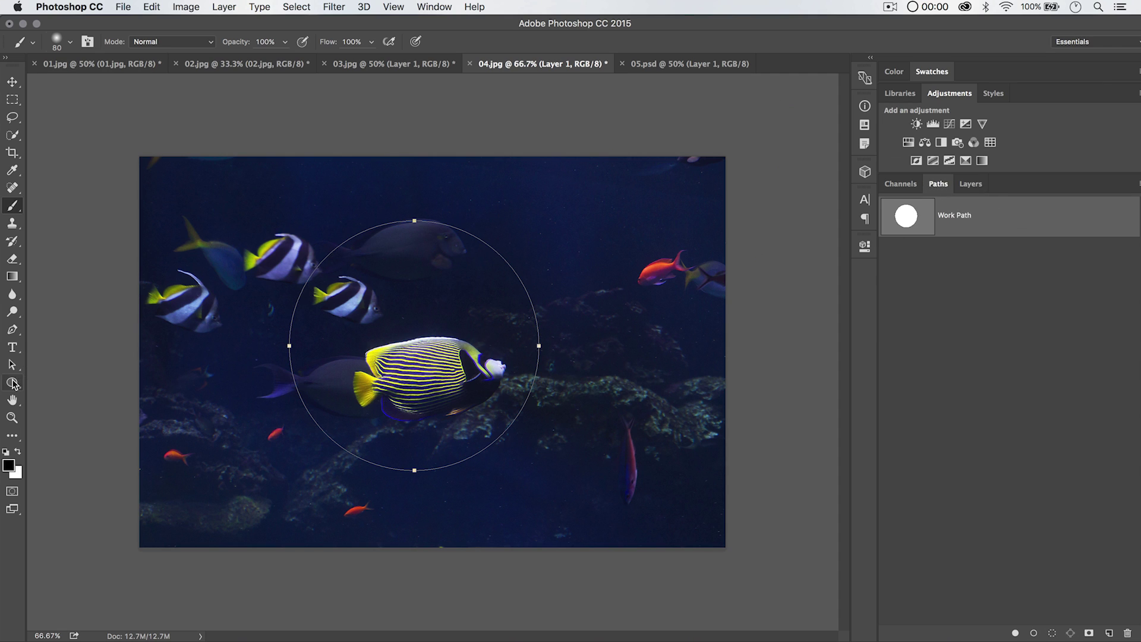
pyautogui.click(13, 330)
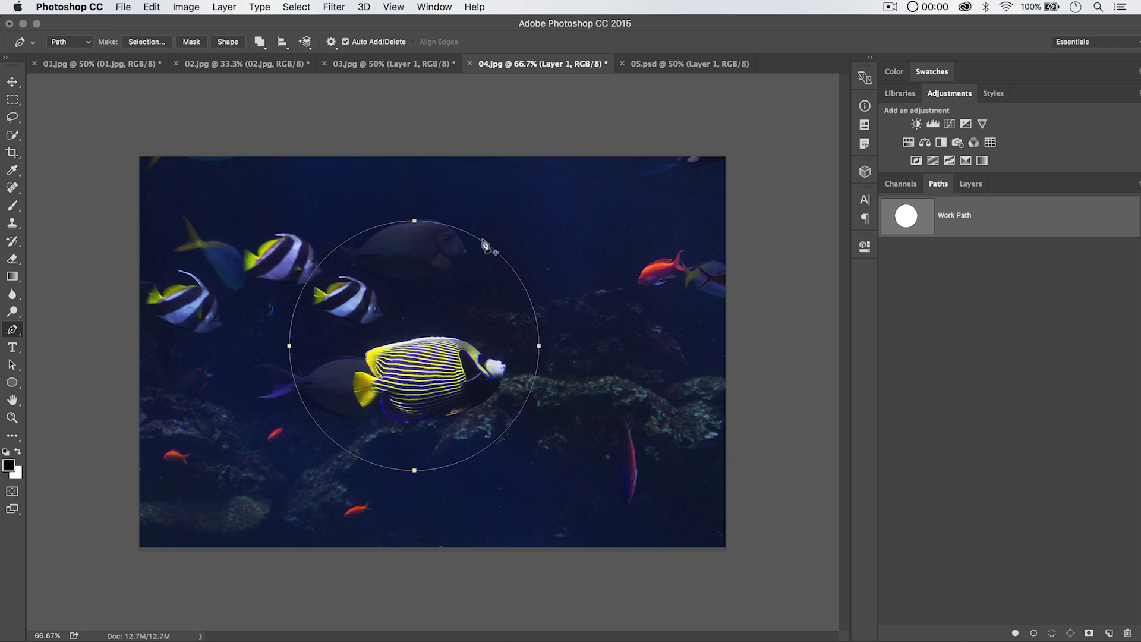
pyautogui.rightClick(481, 241)
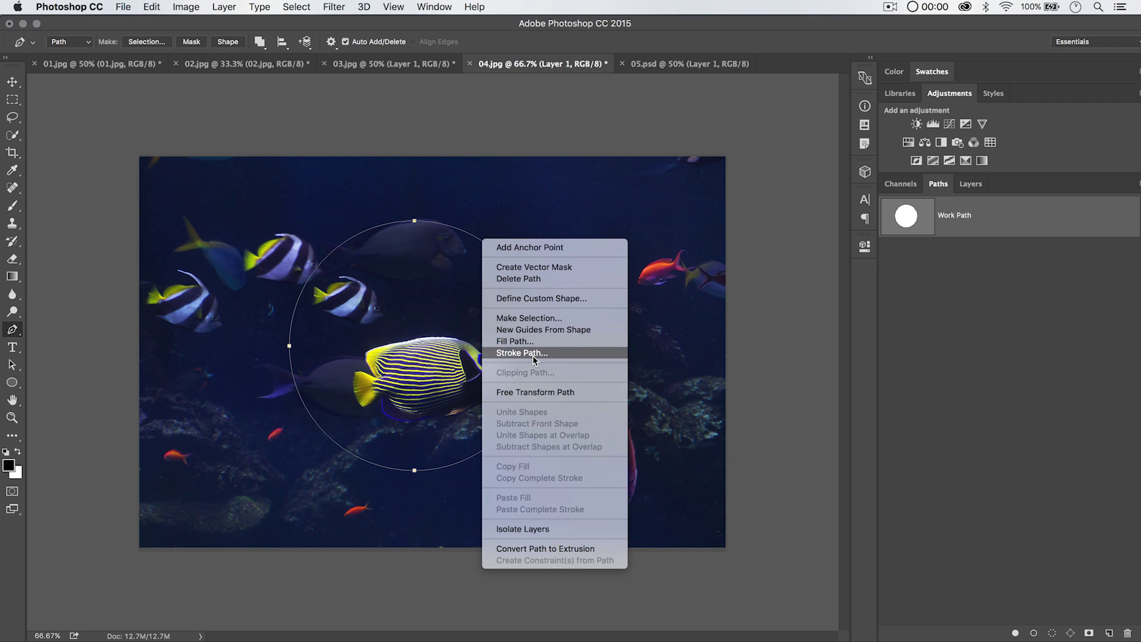
pyautogui.click(968, 220)
pyautogui.rightClick(992, 217)
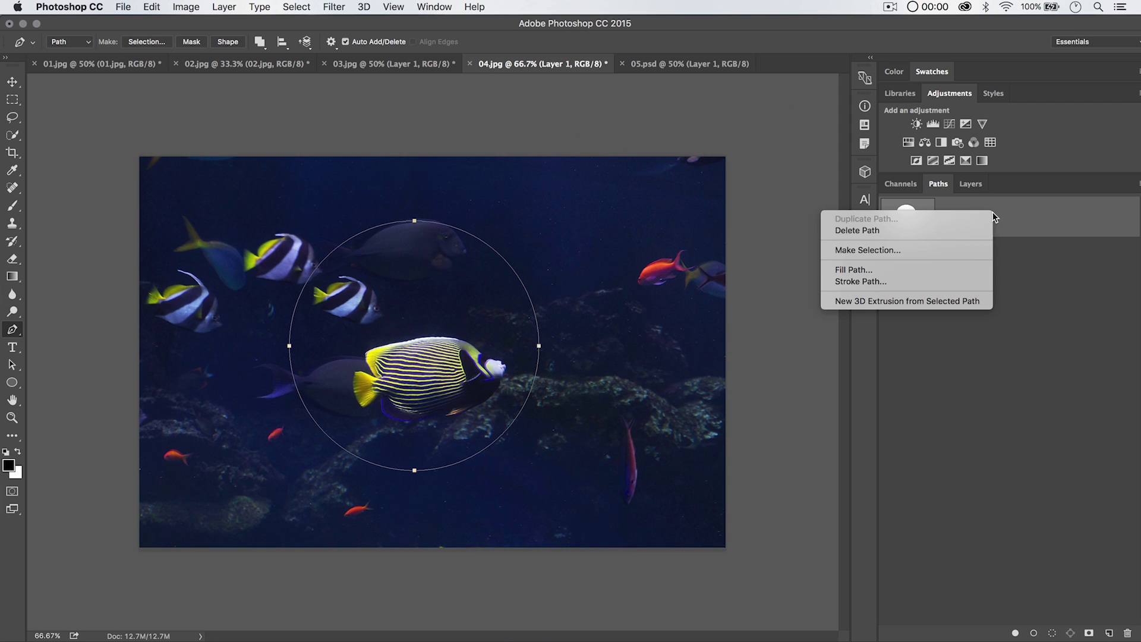
pyautogui.click(1061, 212)
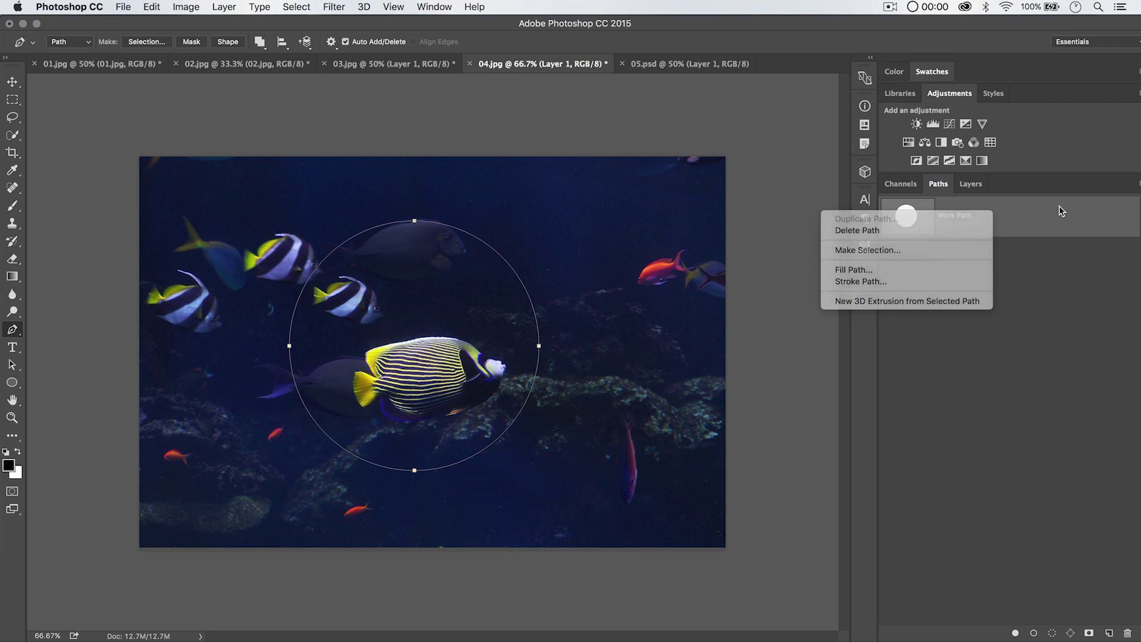
# - Stroke the circle with the brush, undo it, then open Stroke Path from the Work Path menu
pyautogui.click(1032, 633)
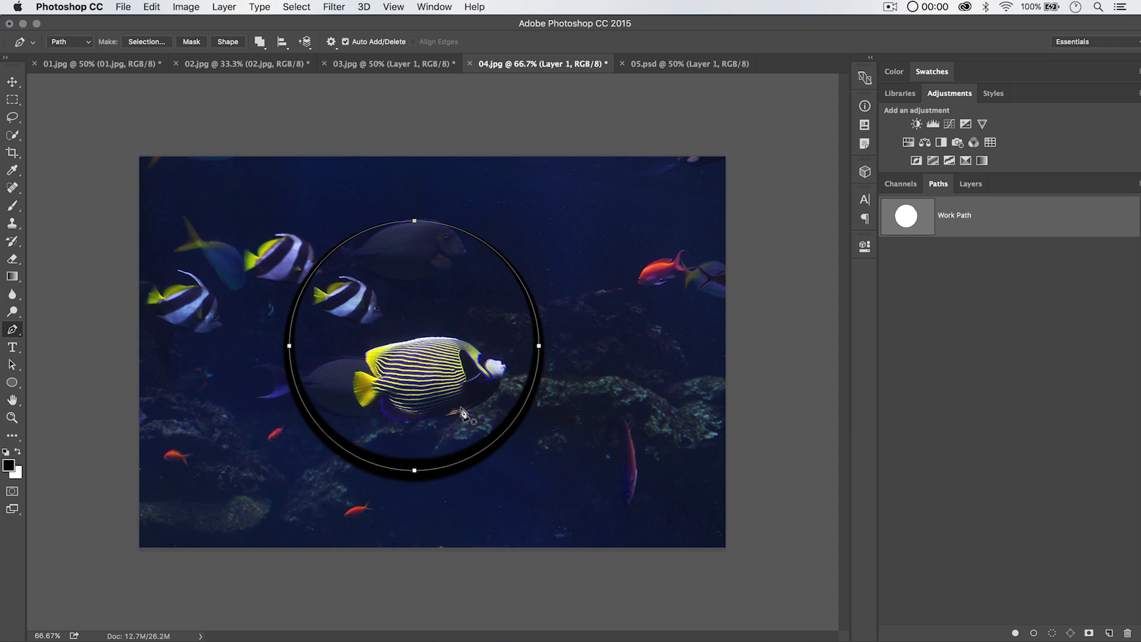
pyautogui.press('super+z')
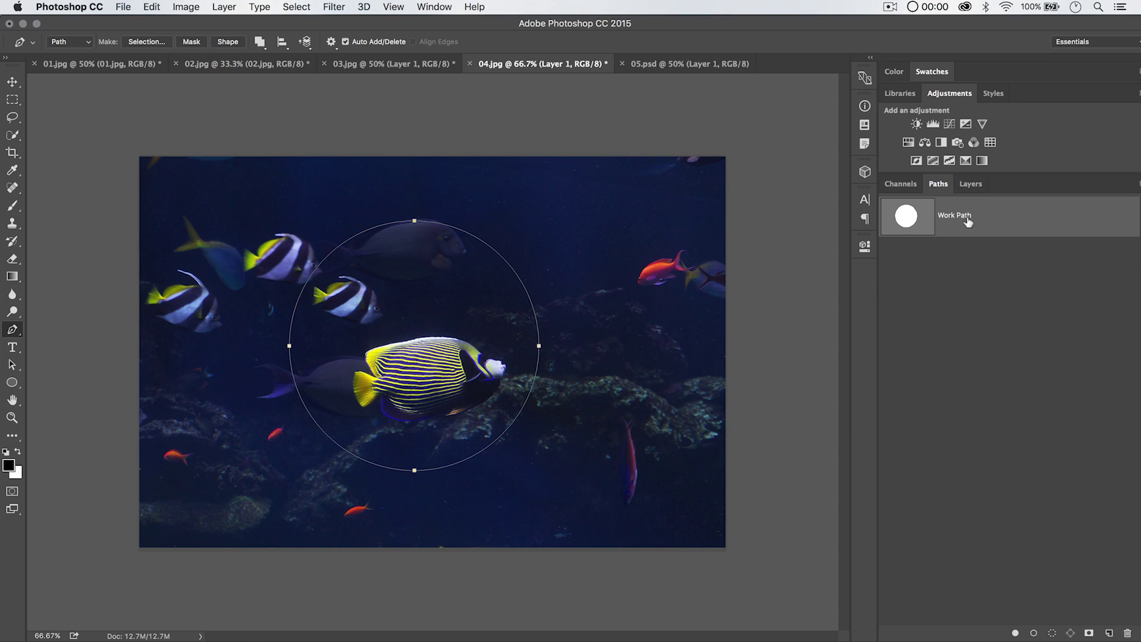
pyautogui.rightClick(984, 206)
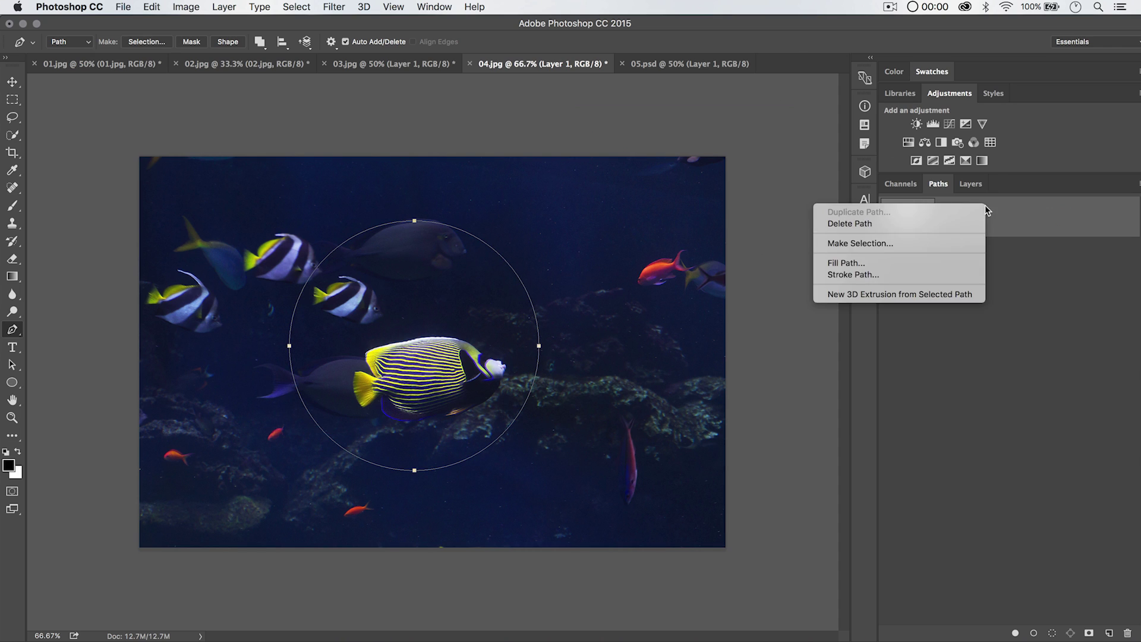
pyautogui.click(844, 272)
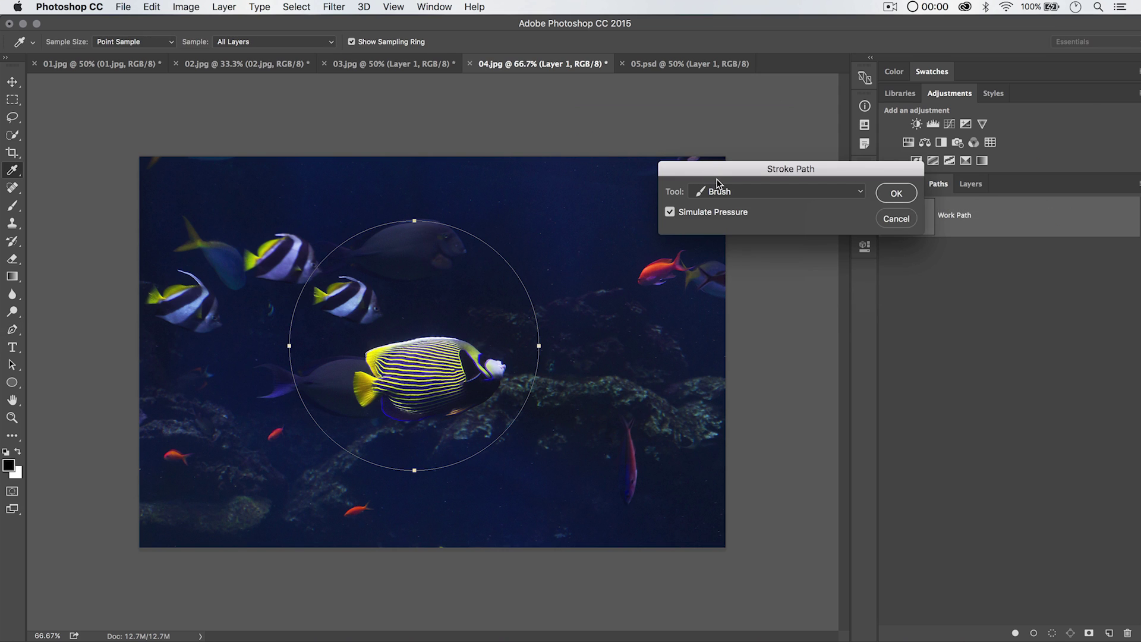
# - Stroke the circular path with the Brush tool, producing a thick black ring
pyautogui.moveTo(679, 168); pyautogui.dragTo(509, 142)
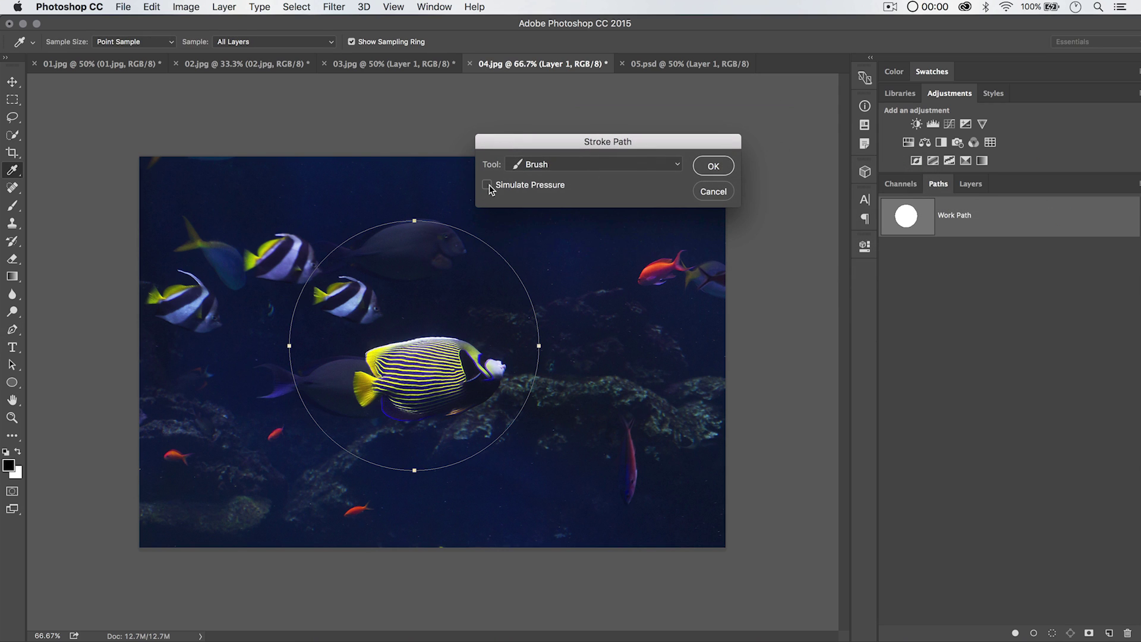
pyautogui.click(586, 163)
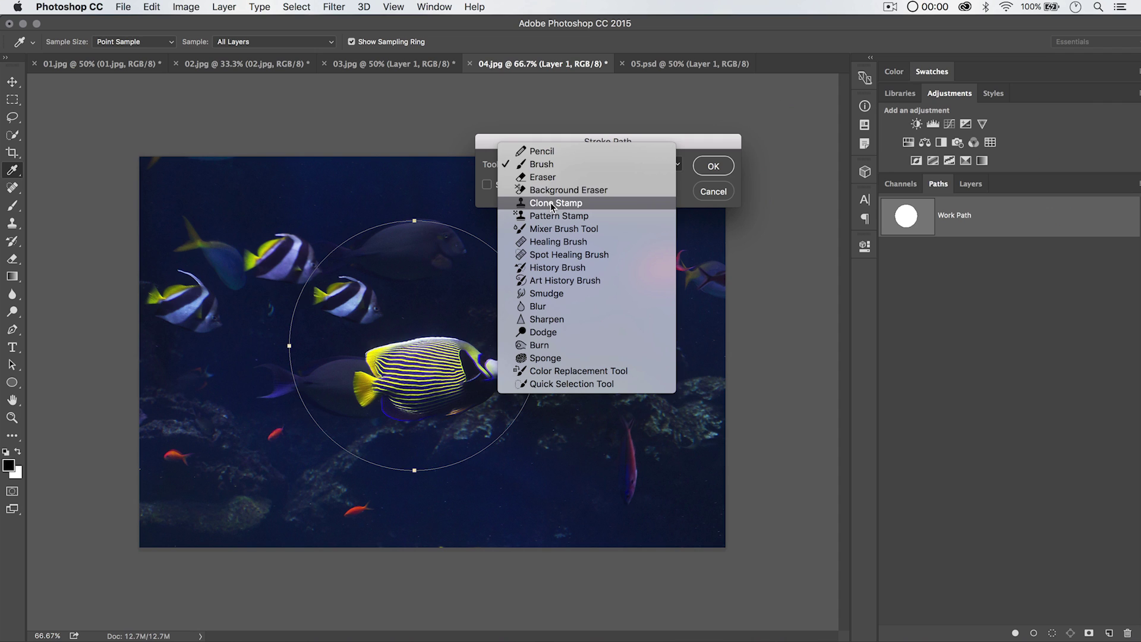
pyautogui.click(548, 164)
pyautogui.moveTo(551, 143); pyautogui.dragTo(571, 159)
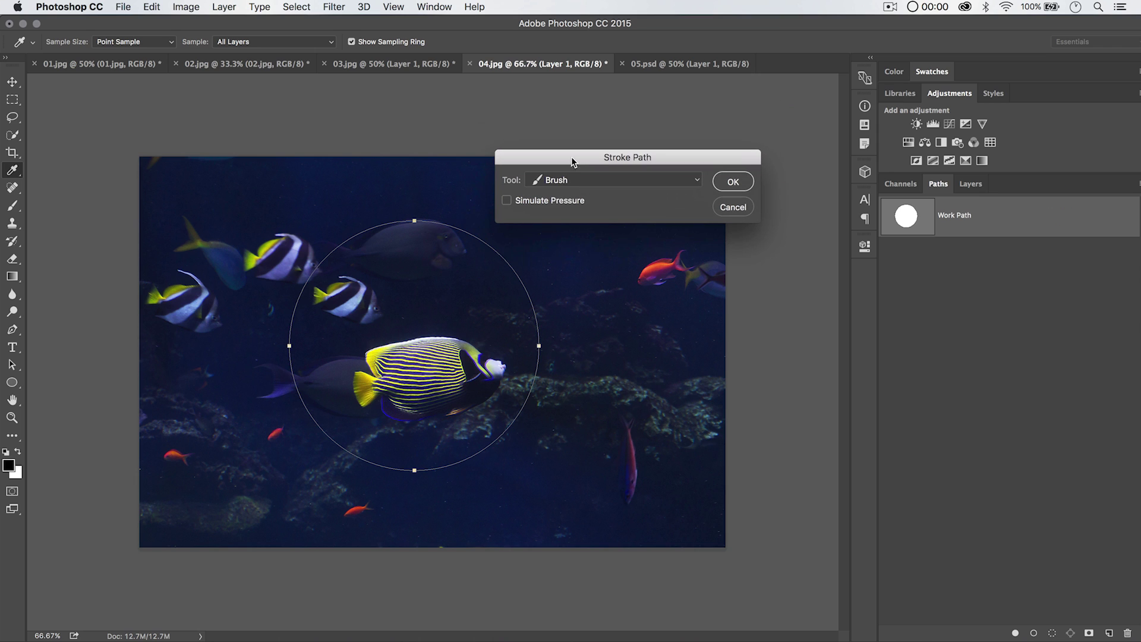
pyautogui.click(732, 181)
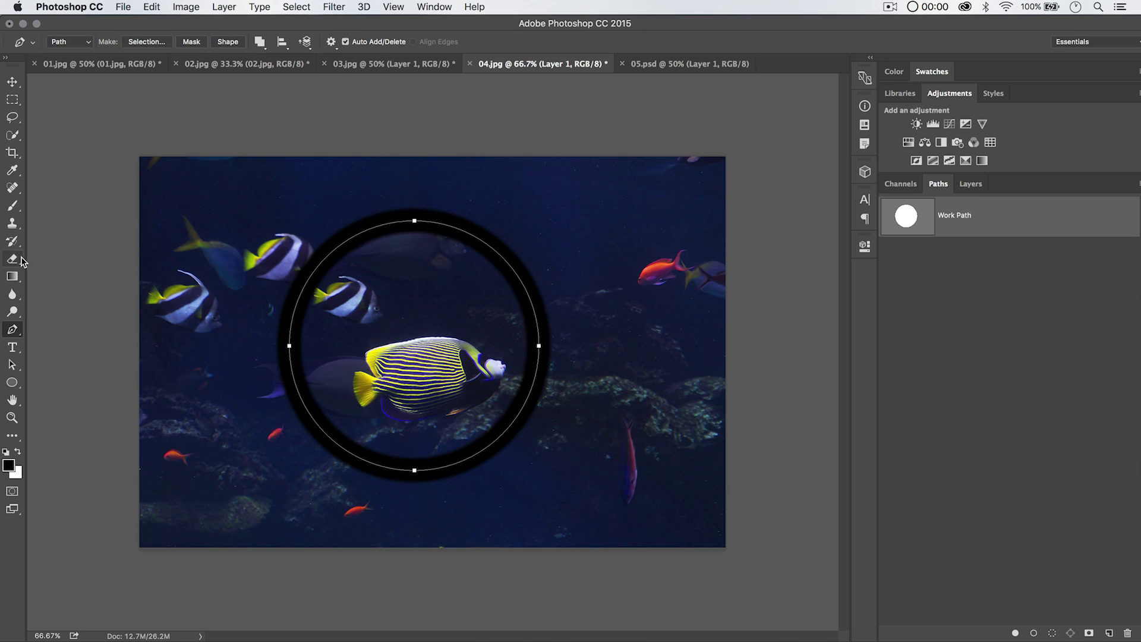
# - Deselect the Work Path and undo the black ring stroke
pyautogui.click(17, 209)
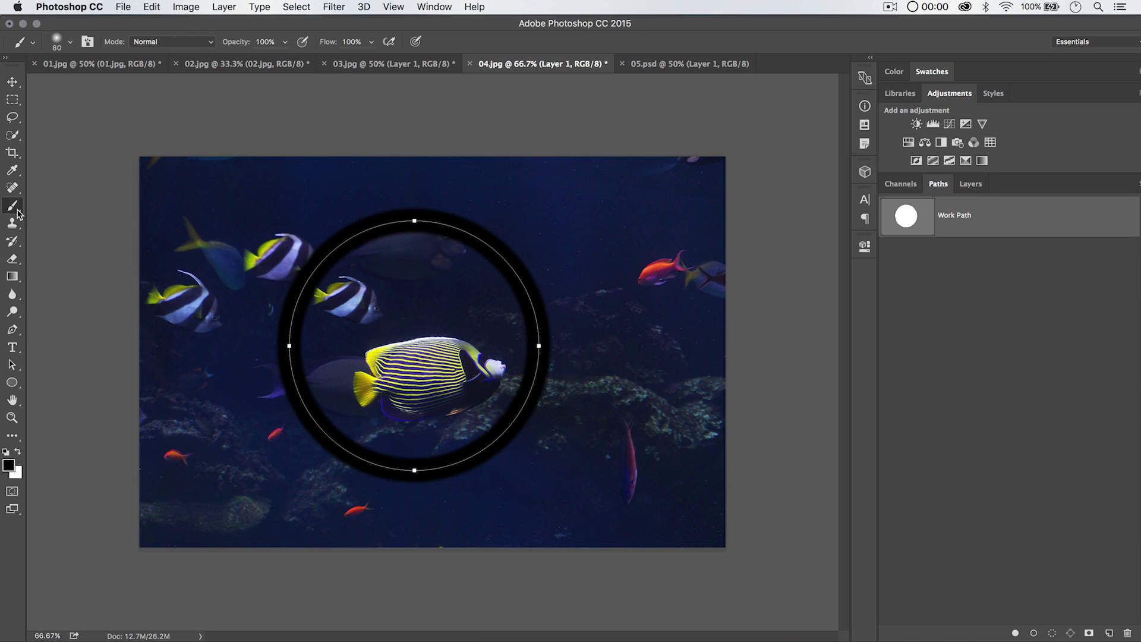
pyautogui.click(970, 183)
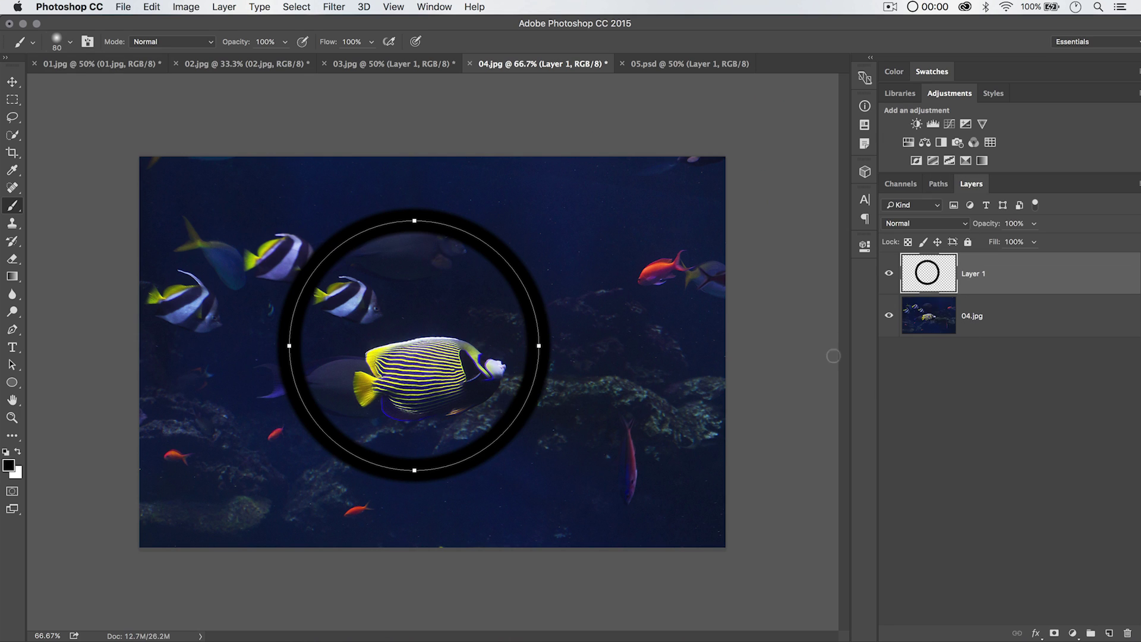
pyautogui.click(938, 184)
pyautogui.click(987, 323)
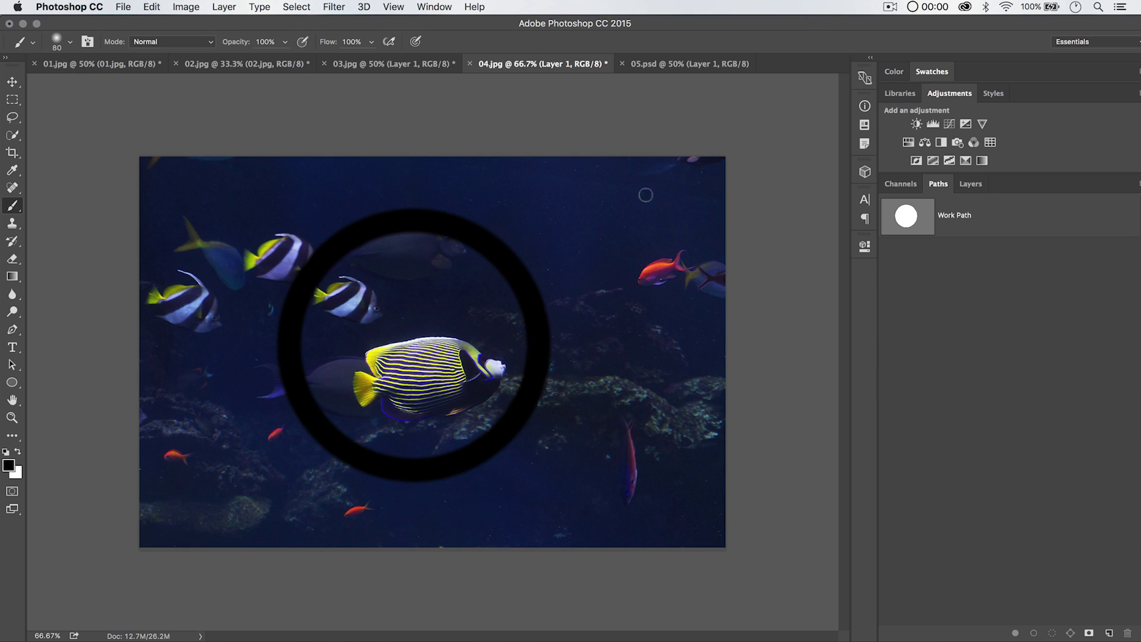
pyautogui.press('super+z')
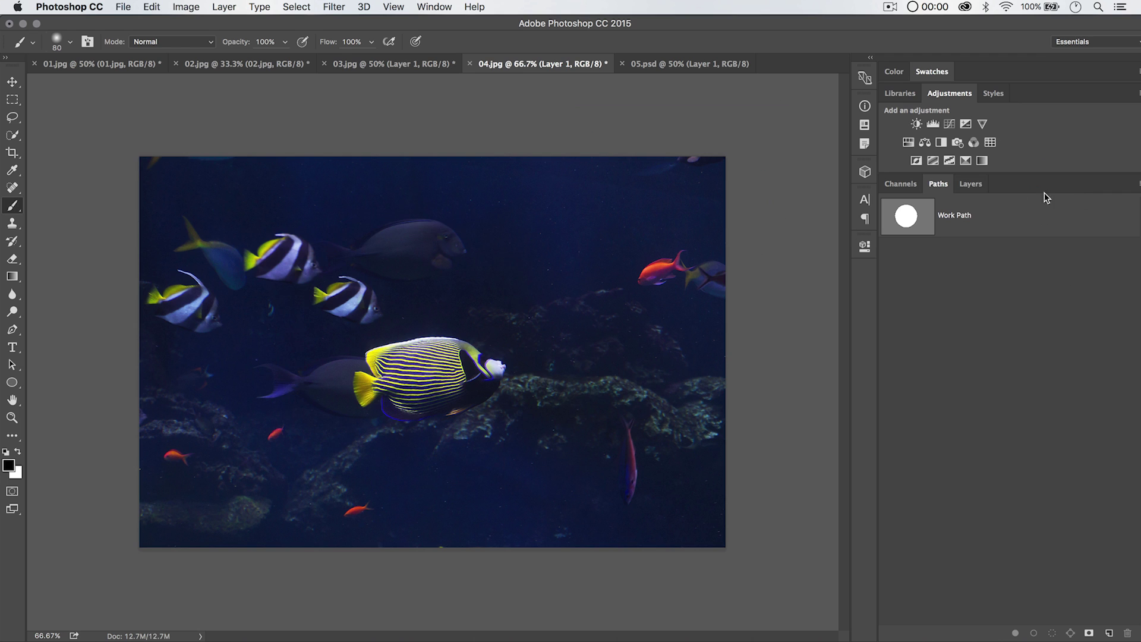
# - Set the foreground colour to a bright green
pyautogui.click(958, 216)
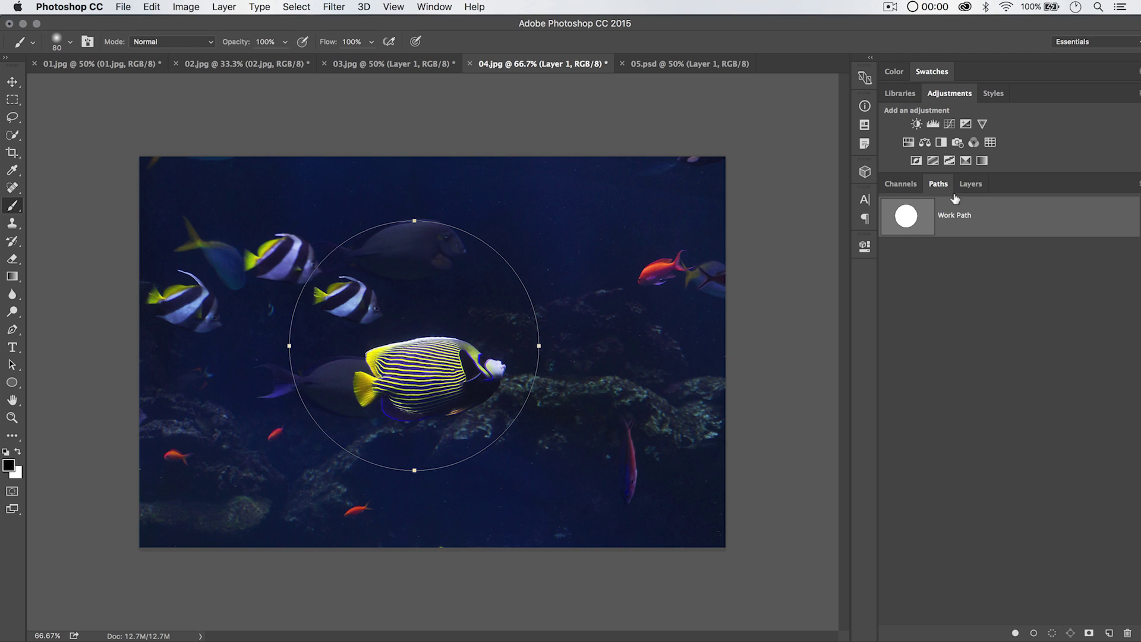
pyautogui.click(971, 184)
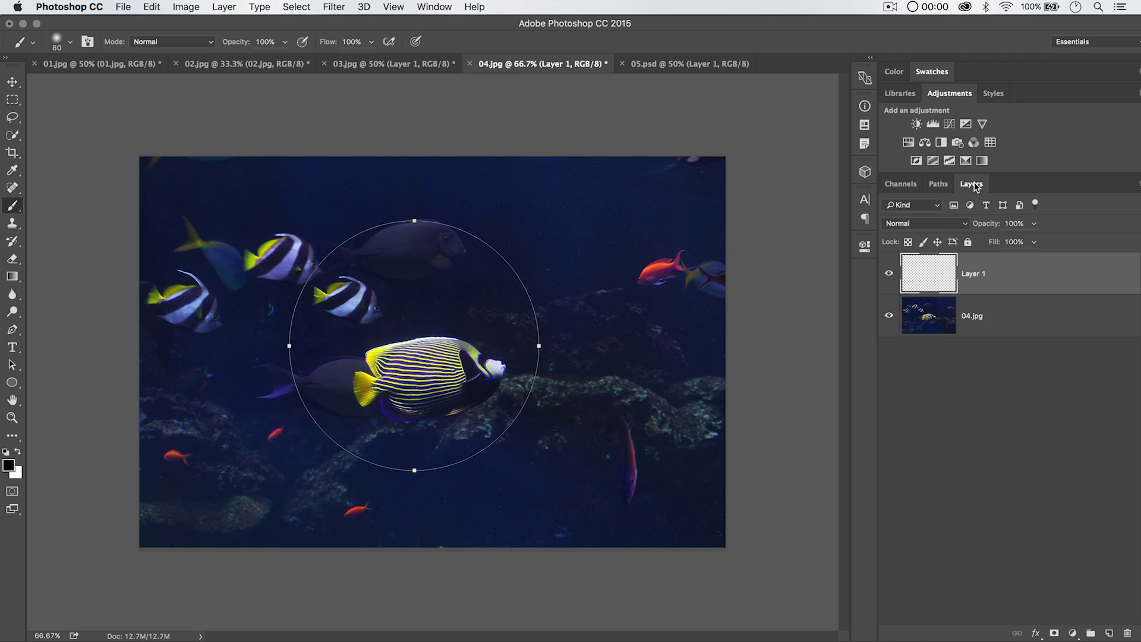
pyautogui.click(10, 465)
pyautogui.click(320, 355)
pyautogui.click(283, 309)
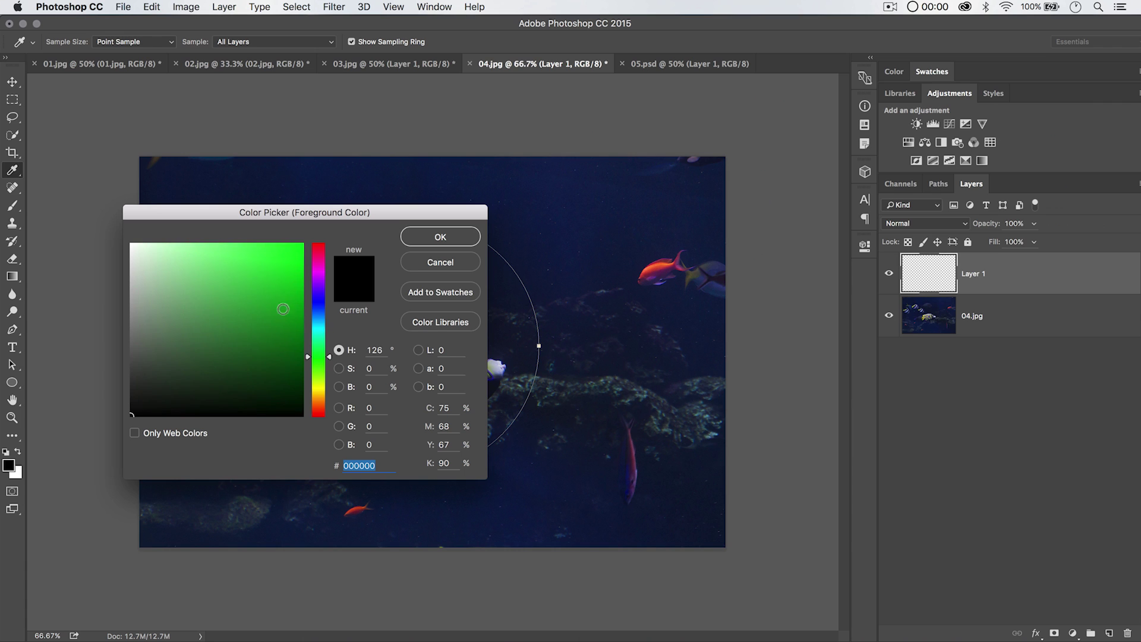
pyautogui.click(439, 241)
# - Set the brush's Shape Dynamics Size Jitter Control to Pen Pressure and close the Brush panel
pyautogui.press('b')
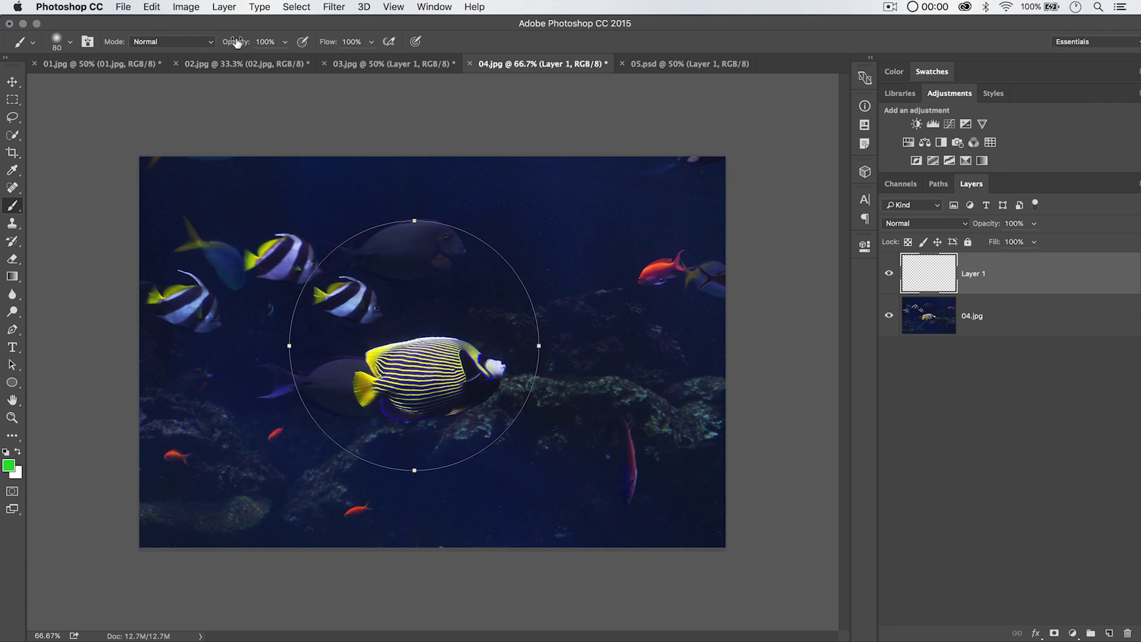
pyautogui.click(88, 42)
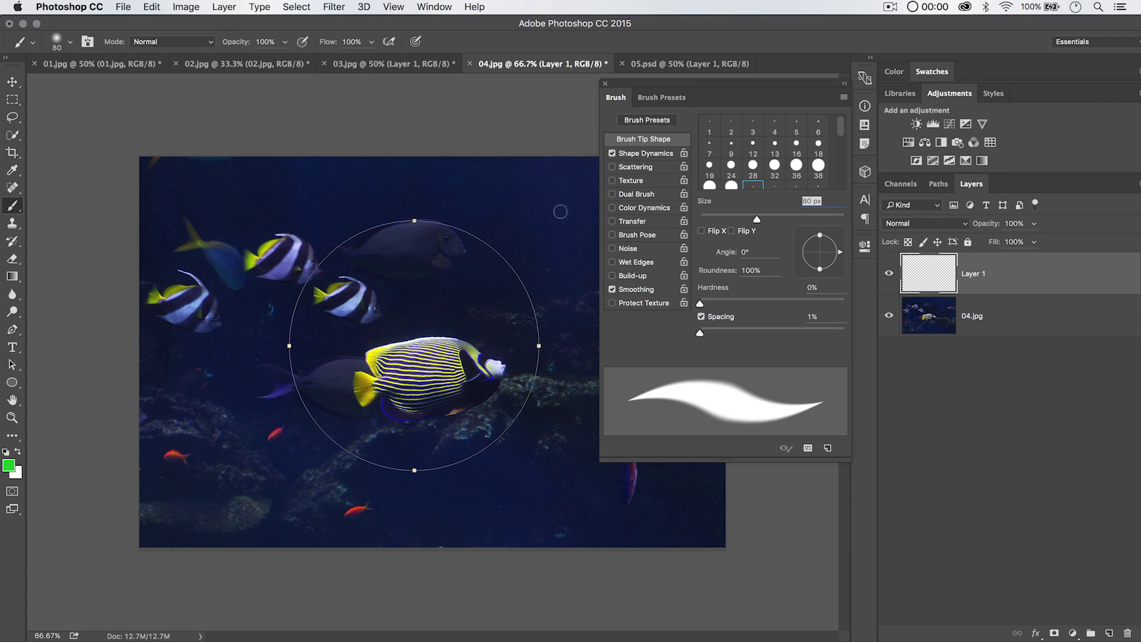
pyautogui.click(629, 154)
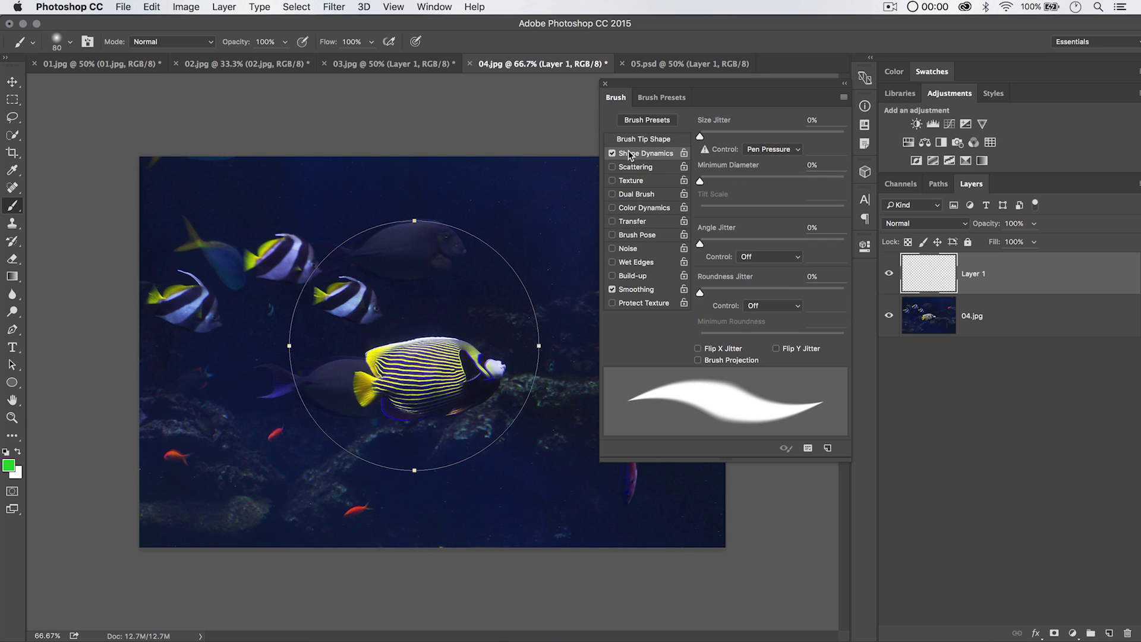
pyautogui.click(766, 153)
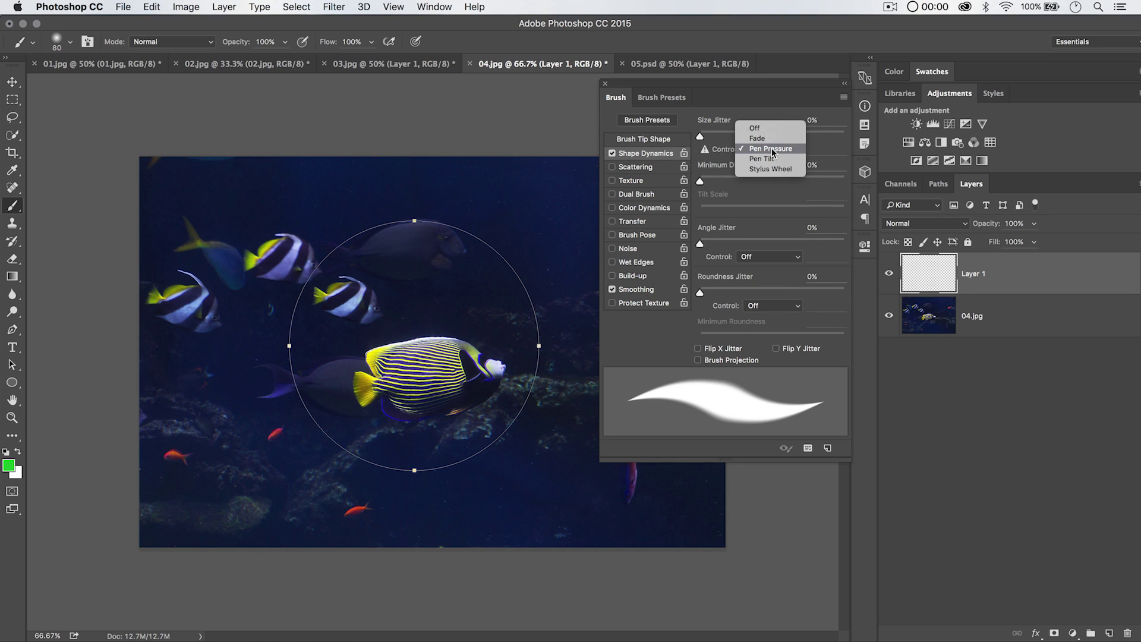
pyautogui.click(771, 149)
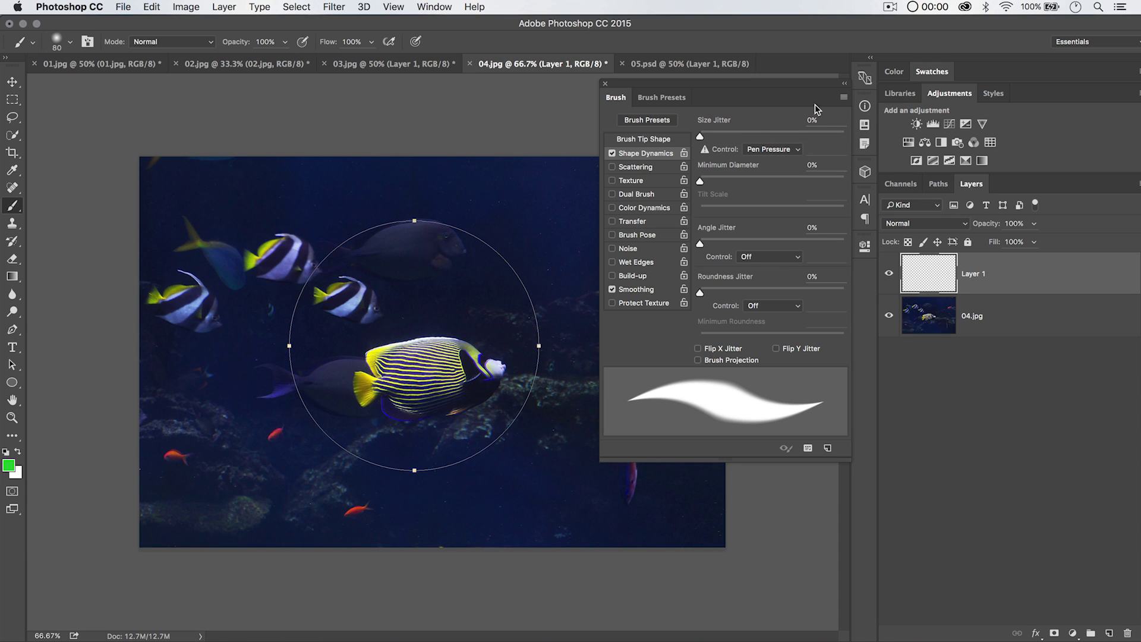
pyautogui.click(605, 85)
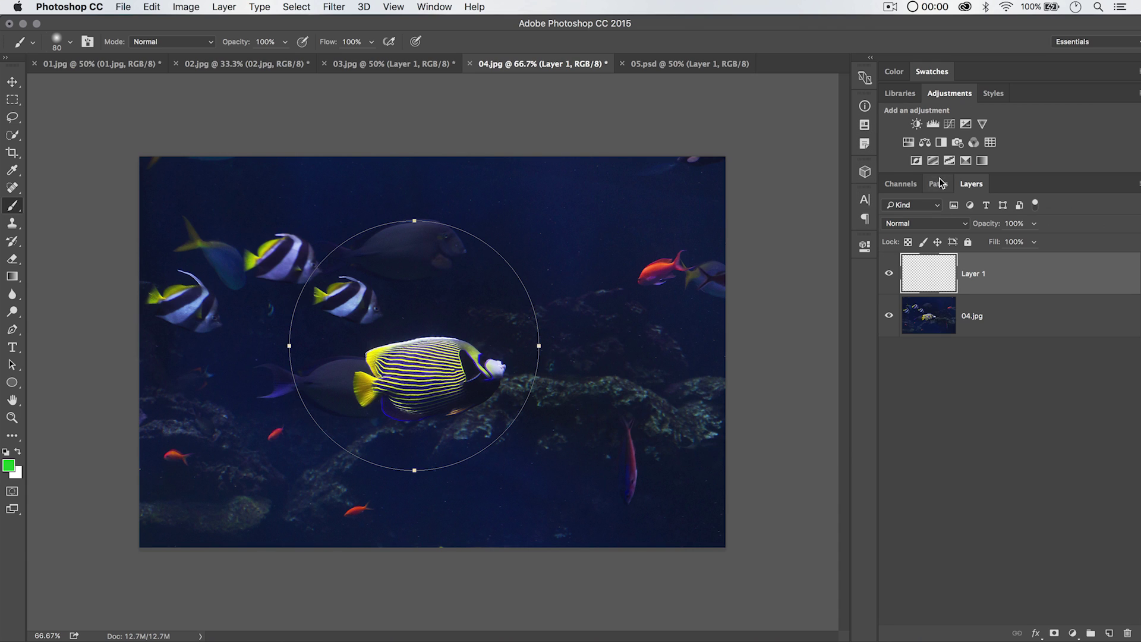
# - Stroke the circle Work Path with the green brush, deselect to preview the ring, then undo it
pyautogui.click(939, 183)
pyautogui.rightClick(960, 219)
pyautogui.click(1009, 288)
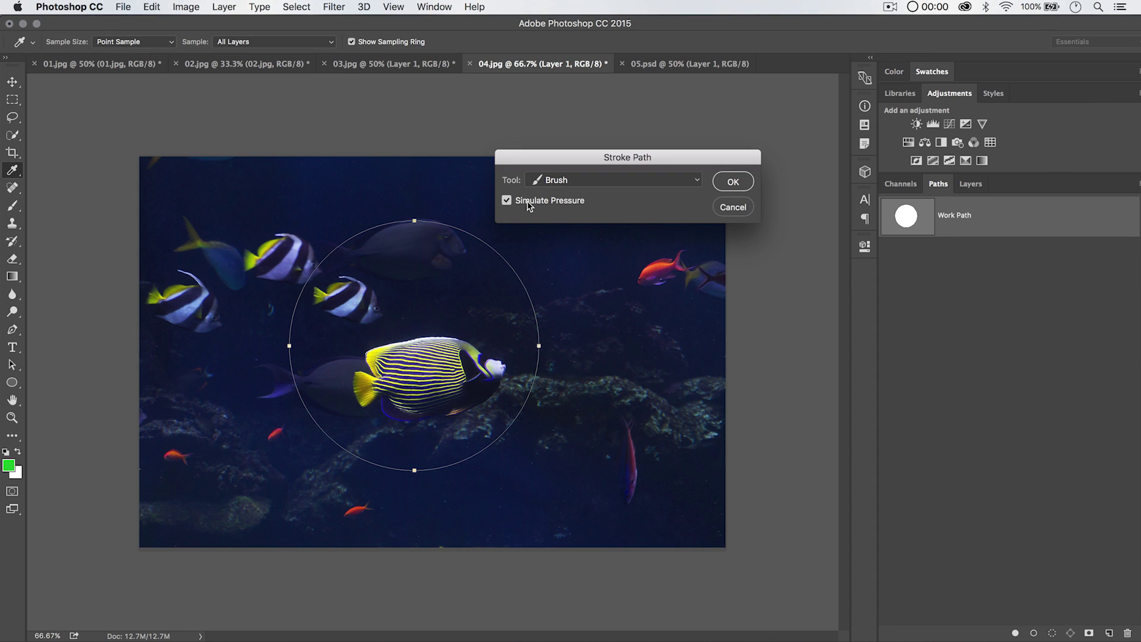
pyautogui.click(724, 182)
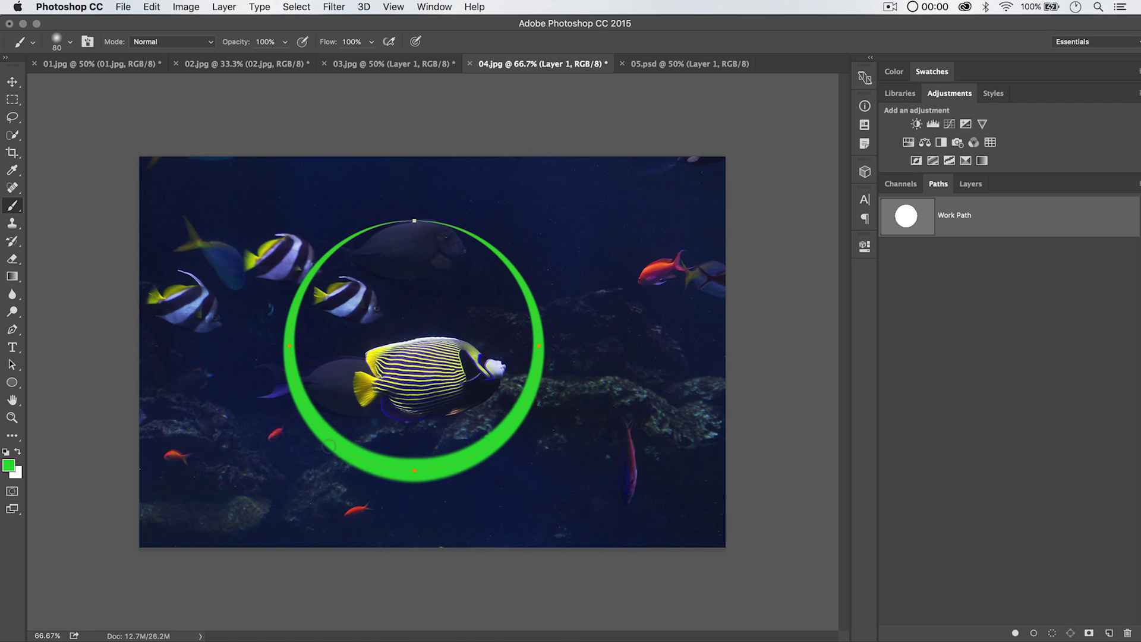
pyautogui.click(1003, 319)
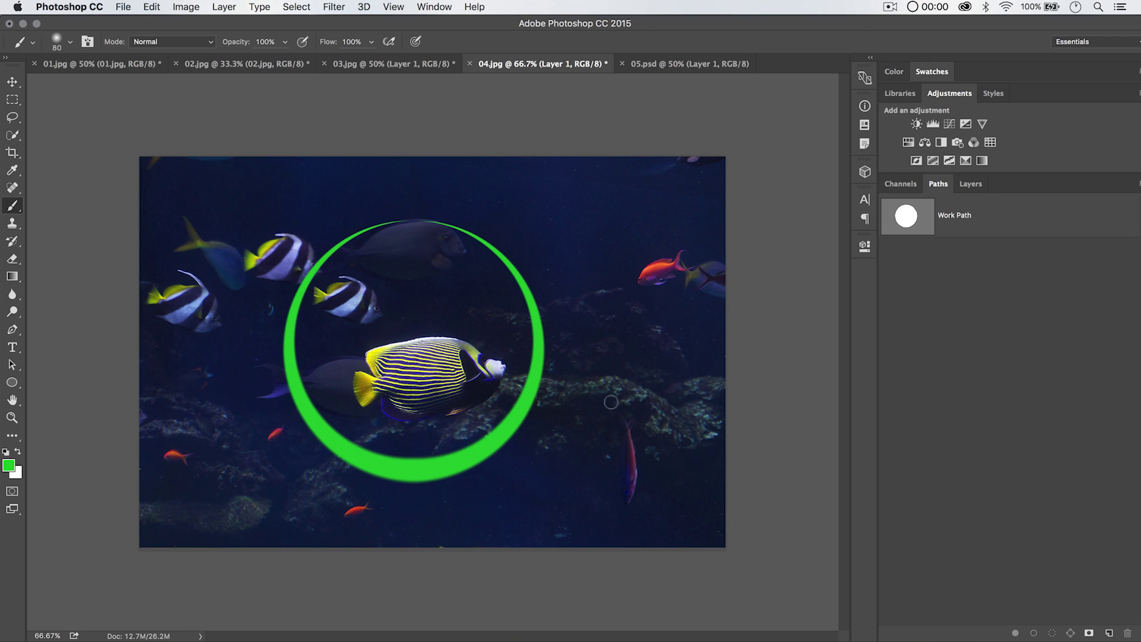
pyautogui.press('super+z')
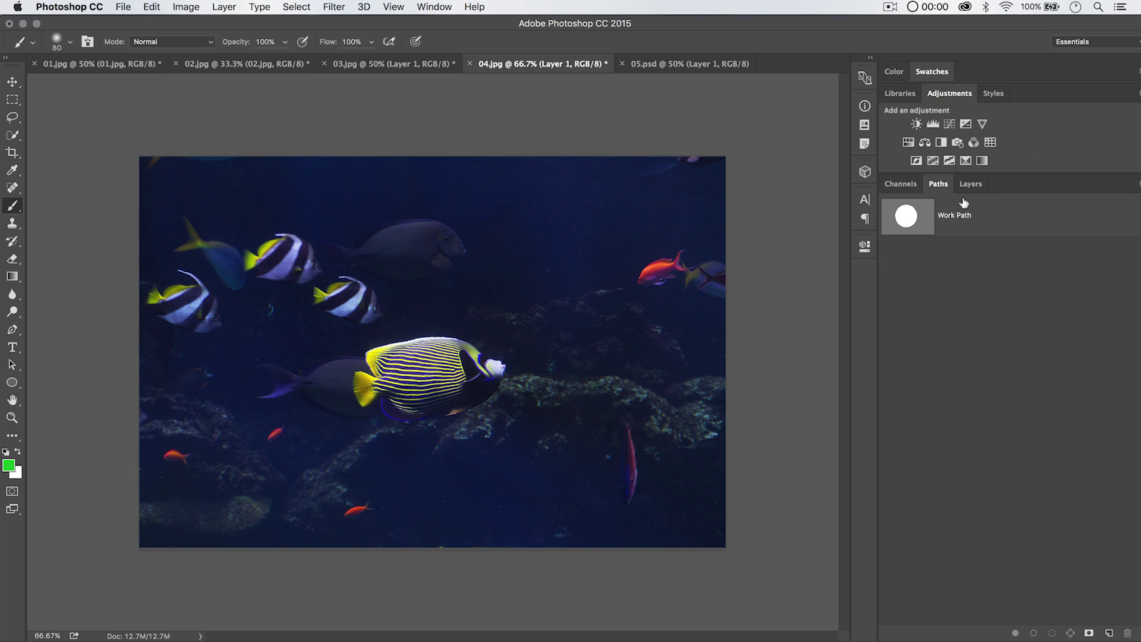
# - Enable brush Scattering at 305% and raise Brush Tip Shape Spacing to 83%
pyautogui.click(954, 219)
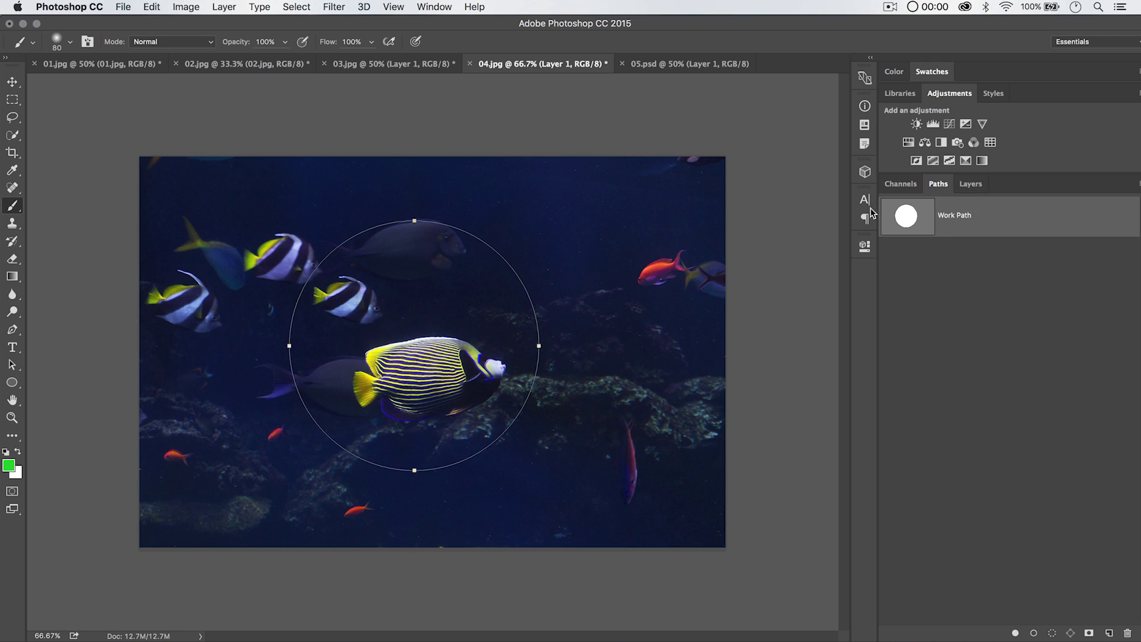
pyautogui.click(975, 185)
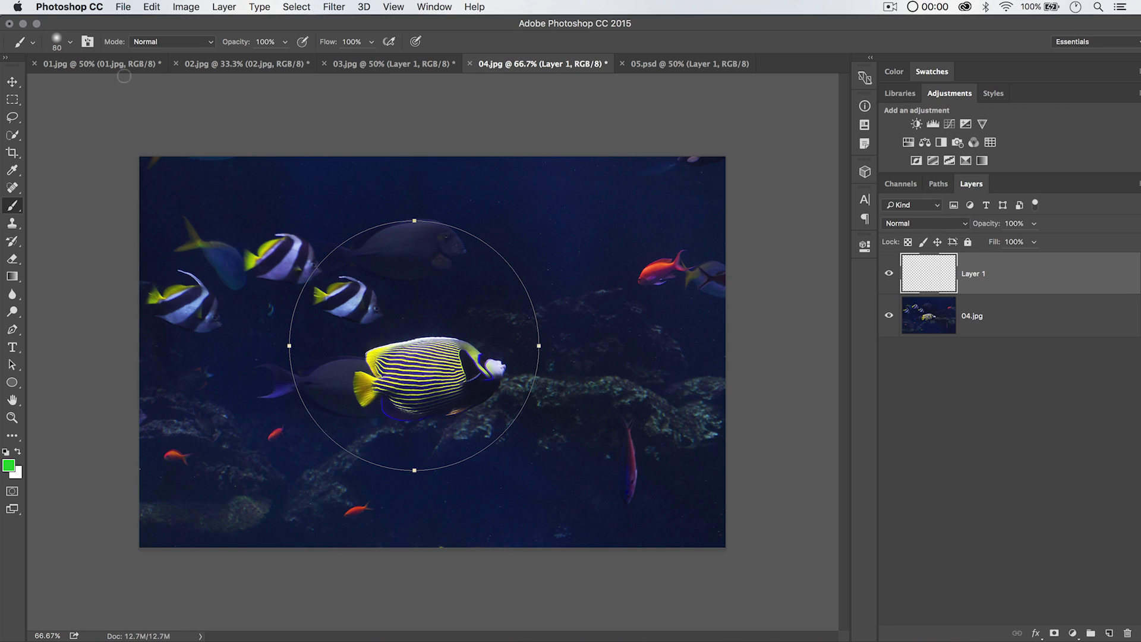
pyautogui.click(86, 40)
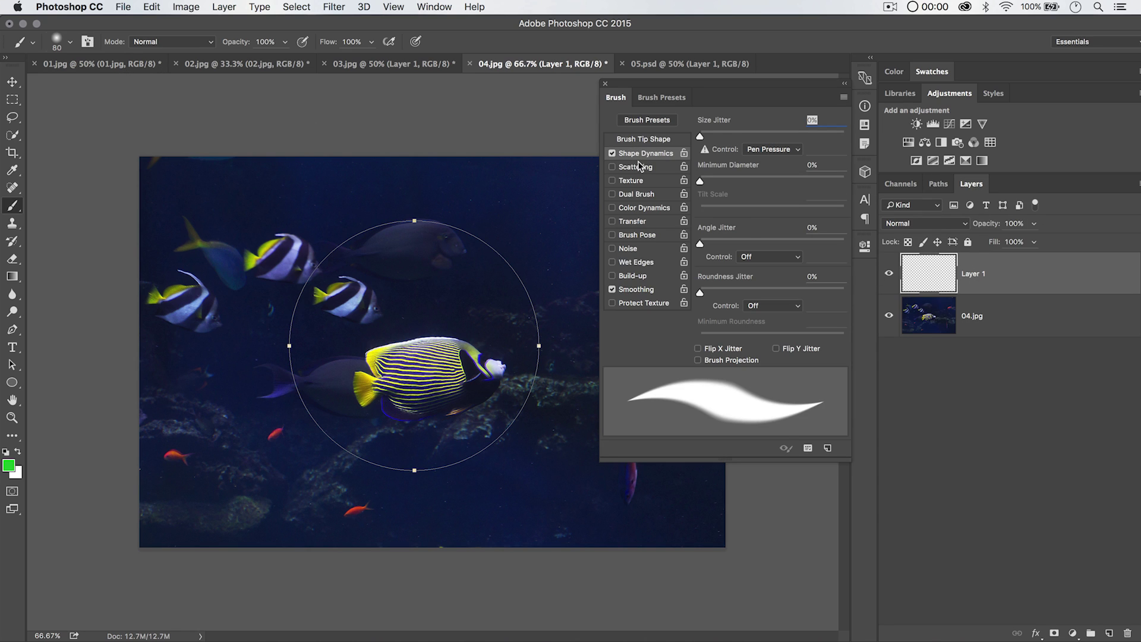
pyautogui.click(634, 168)
pyautogui.moveTo(721, 137); pyautogui.dragTo(744, 137)
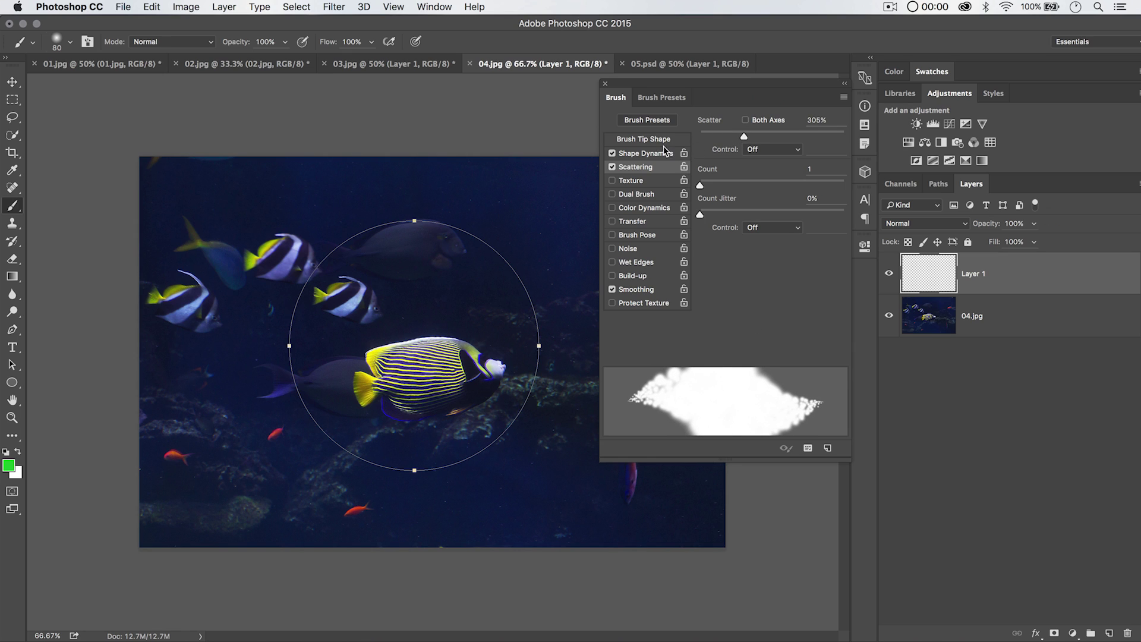
pyautogui.click(644, 139)
pyautogui.moveTo(724, 329)
pyautogui.mouseDown()
pyautogui.moveTo(769, 330)
pyautogui.moveTo(758, 335)
pyautogui.mouseUp()
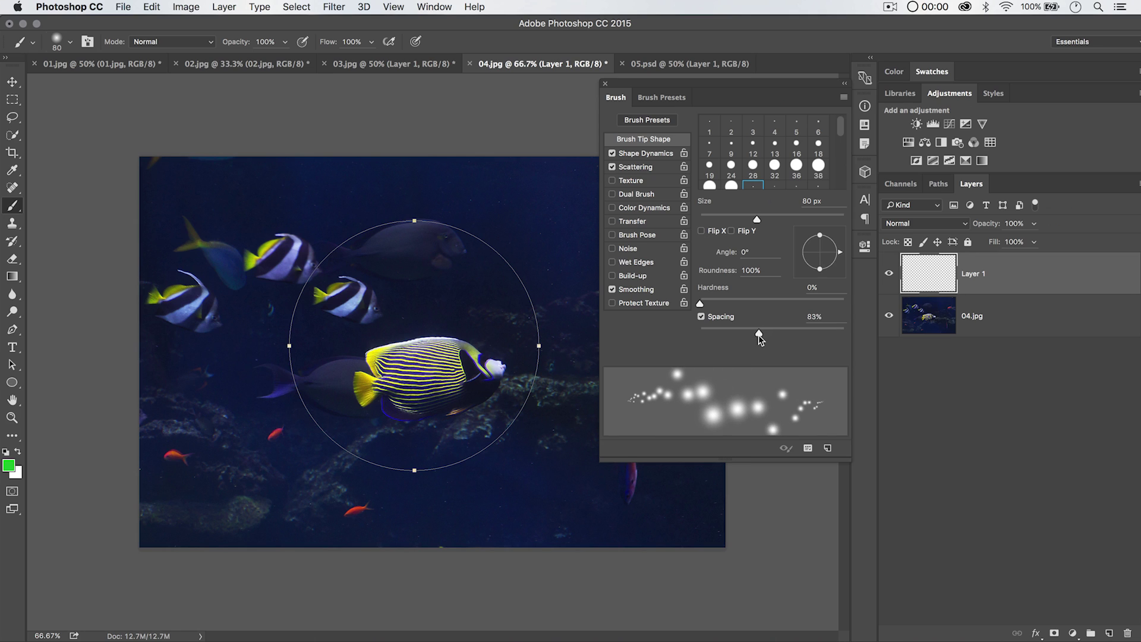
pyautogui.click(939, 183)
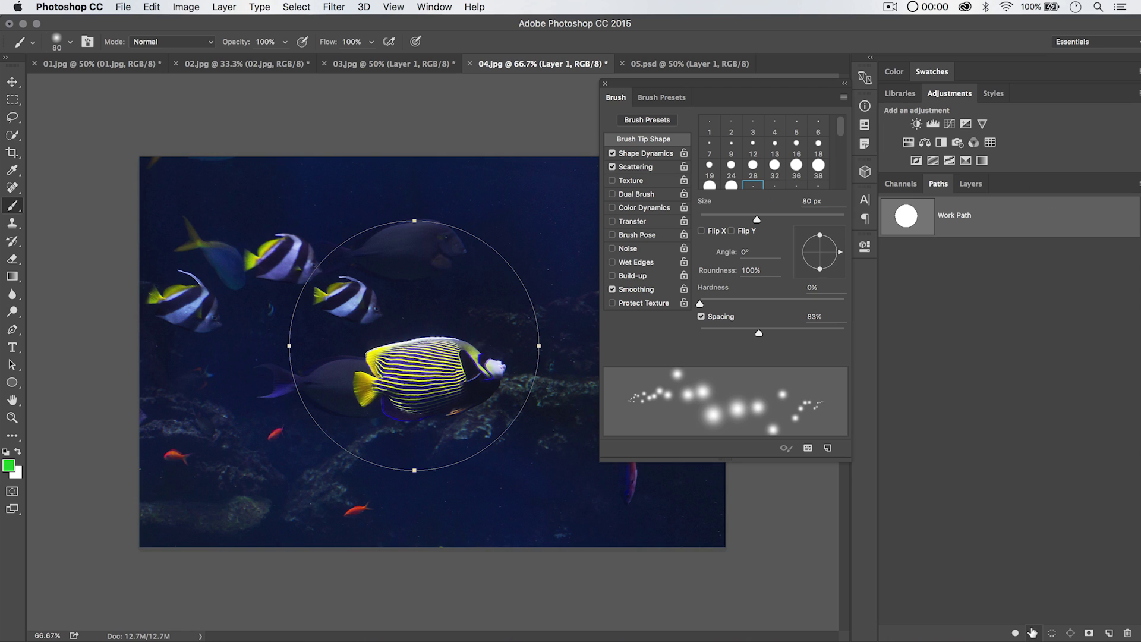
pyautogui.click(1033, 633)
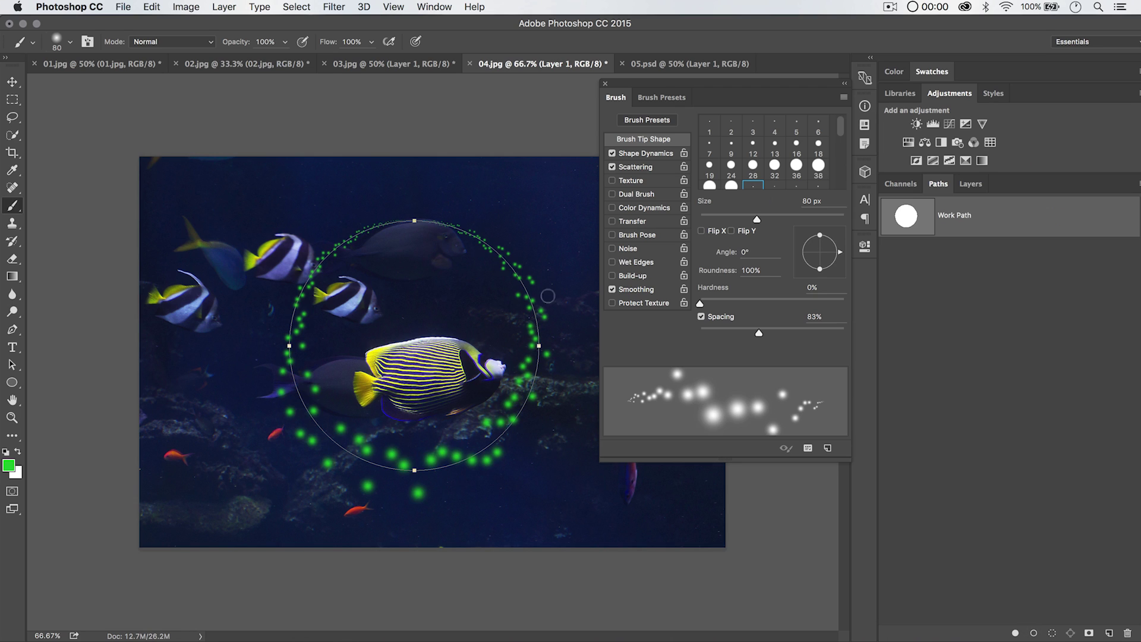
pyautogui.click(1034, 634)
pyautogui.click(1034, 634)
pyautogui.click(1033, 633)
pyautogui.click(1032, 632)
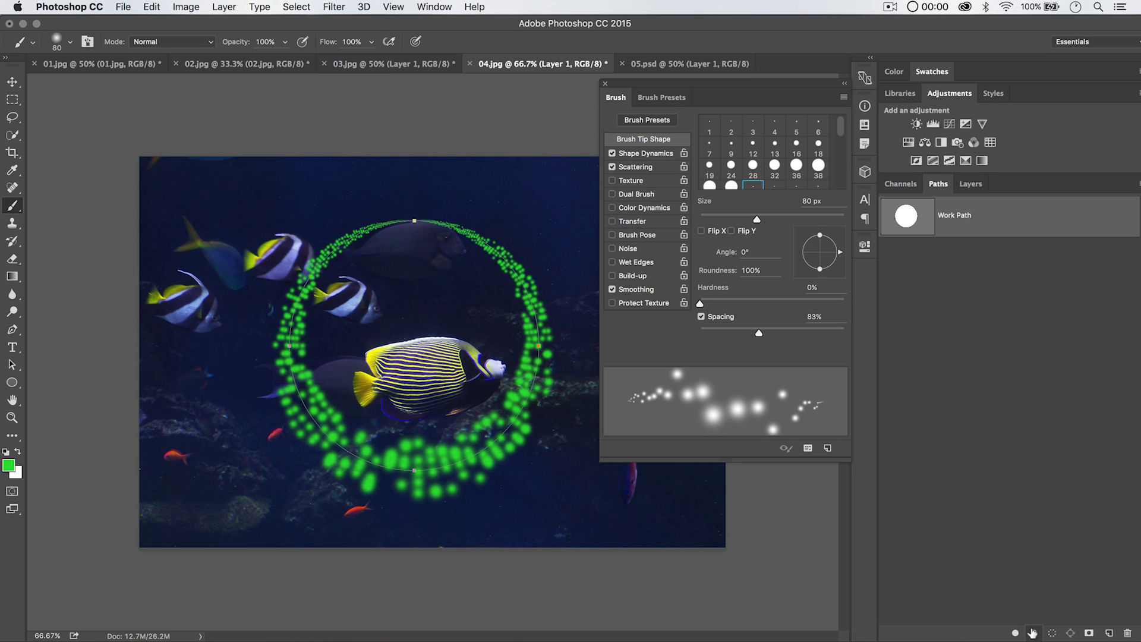
pyautogui.click(1032, 633)
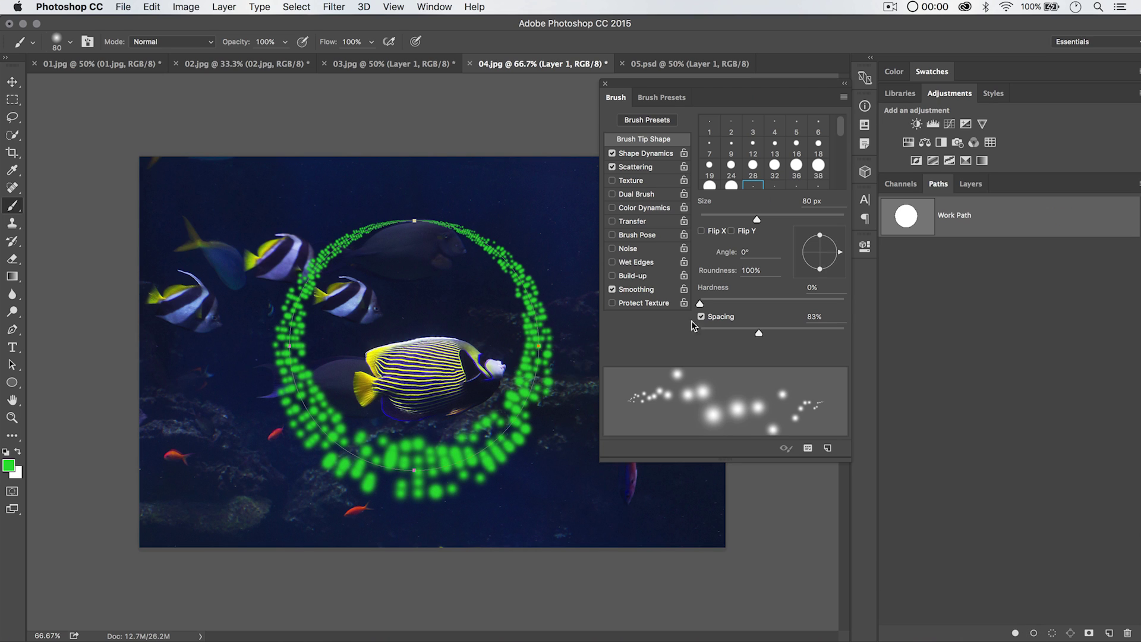
pyautogui.press('super+alt+z')
pyautogui.press('super+alt+z')
pyautogui.press('super+alt+z')
pyautogui.press('super+alt+z')
pyautogui.press('super+alt+z')
pyautogui.press('super+alt+z')
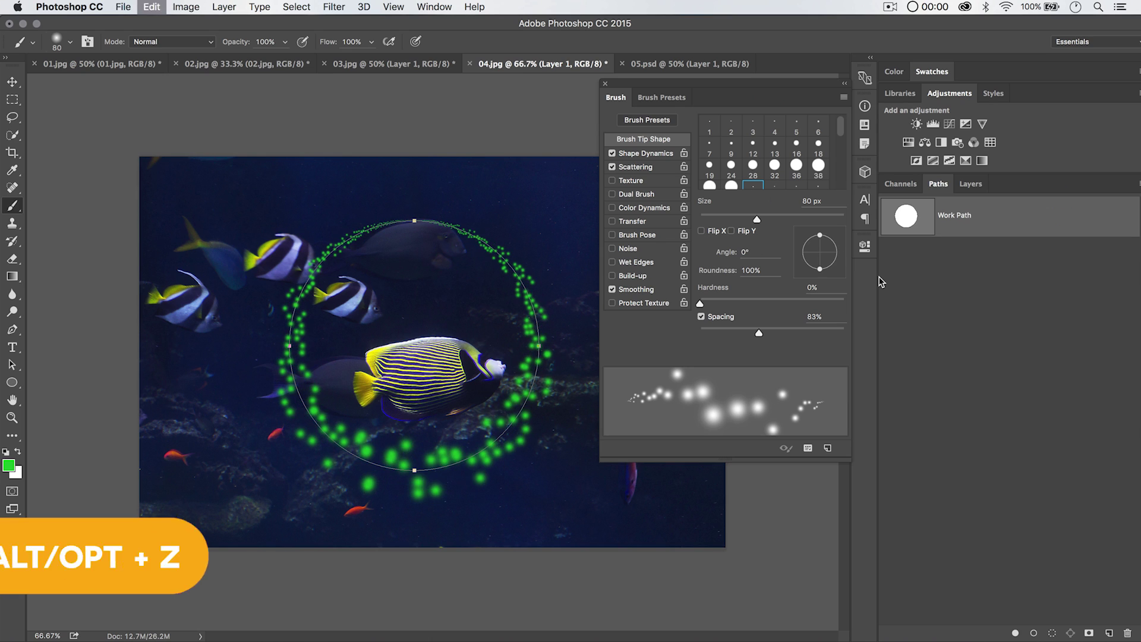
# - Turn off Scattering, set Spacing to 1%, and enable Transfer with opacity driven by Pen Pressure
pyautogui.click(613, 167)
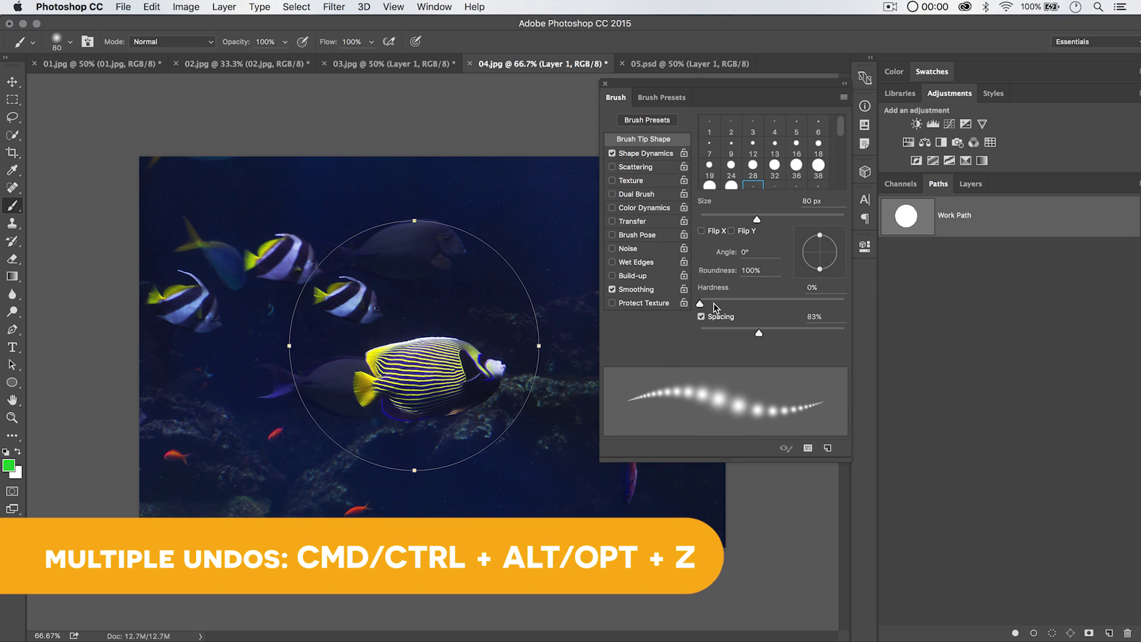
pyautogui.moveTo(729, 332); pyautogui.dragTo(676, 336)
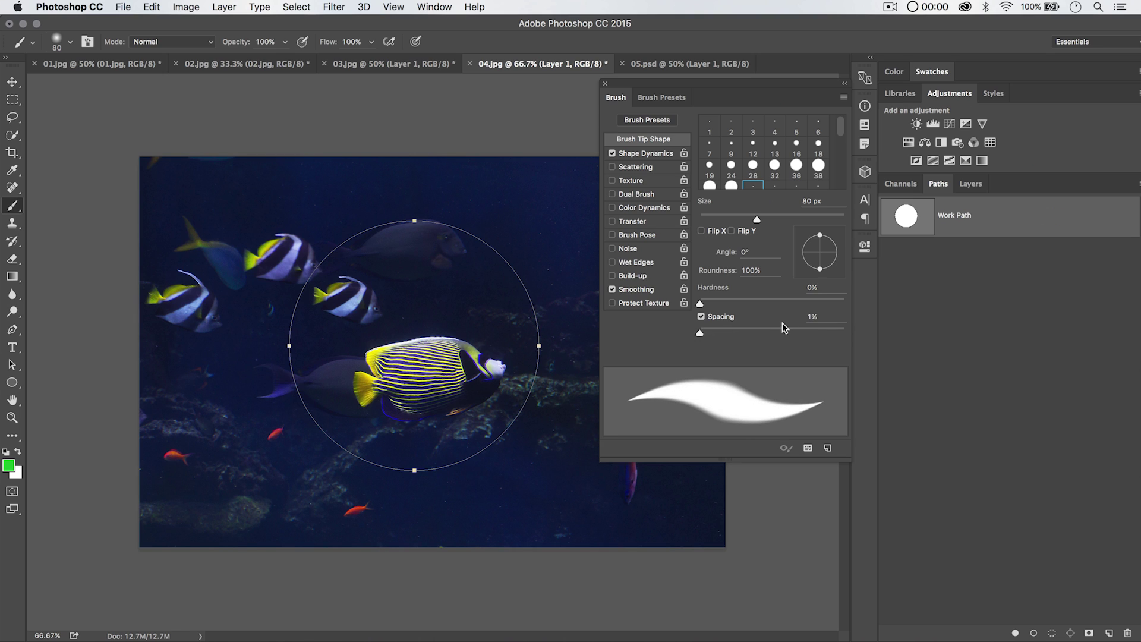
pyautogui.click(613, 222)
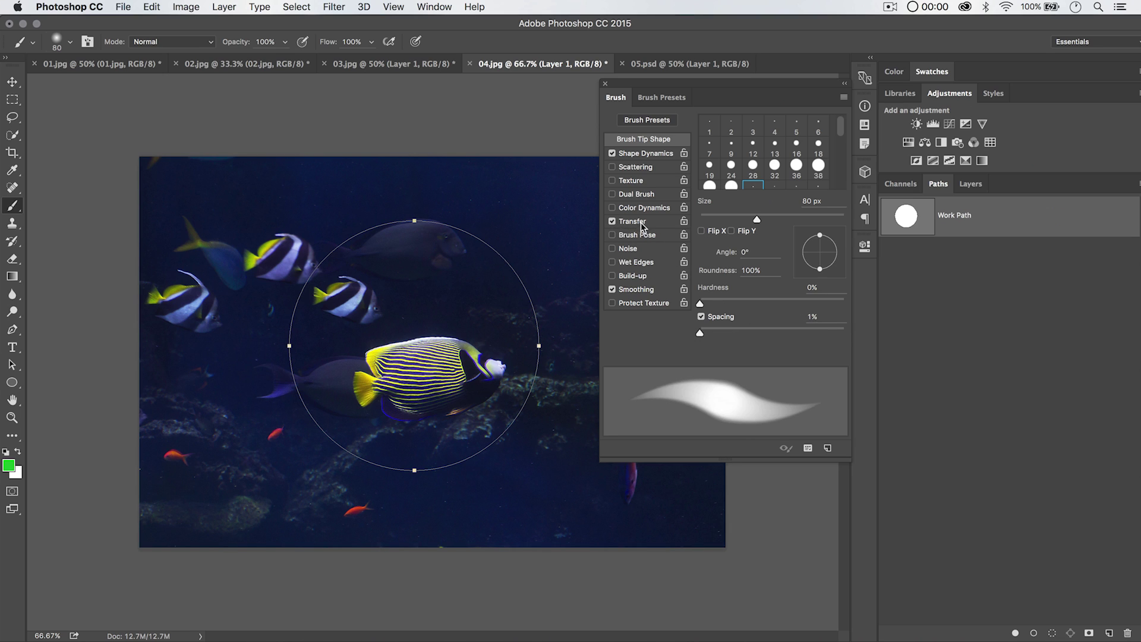
pyautogui.click(641, 224)
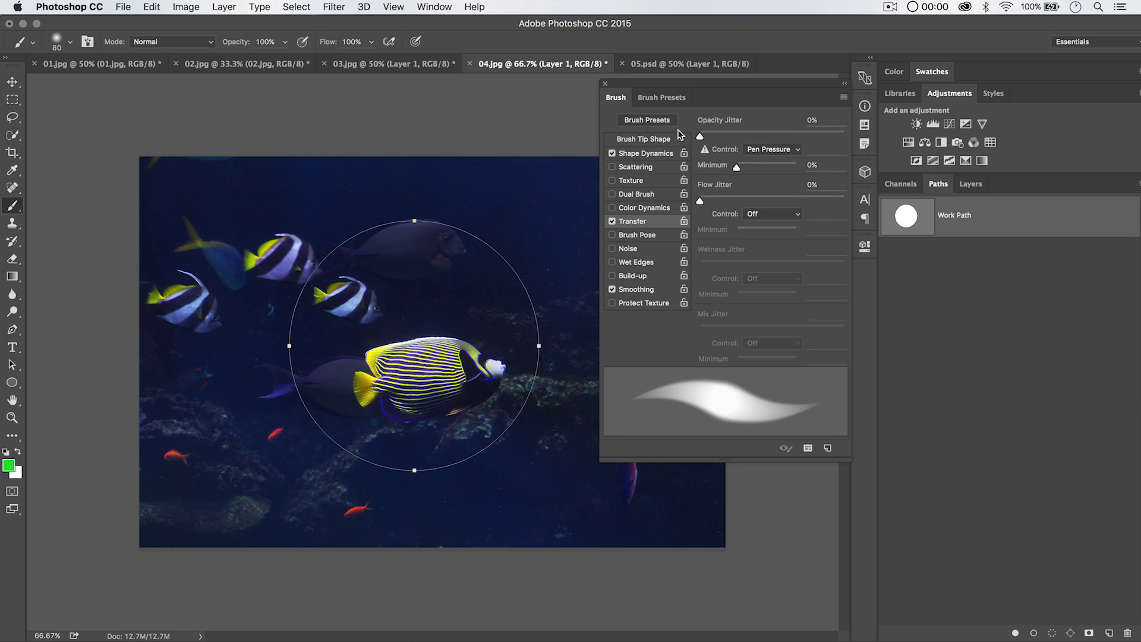
pyautogui.click(788, 151)
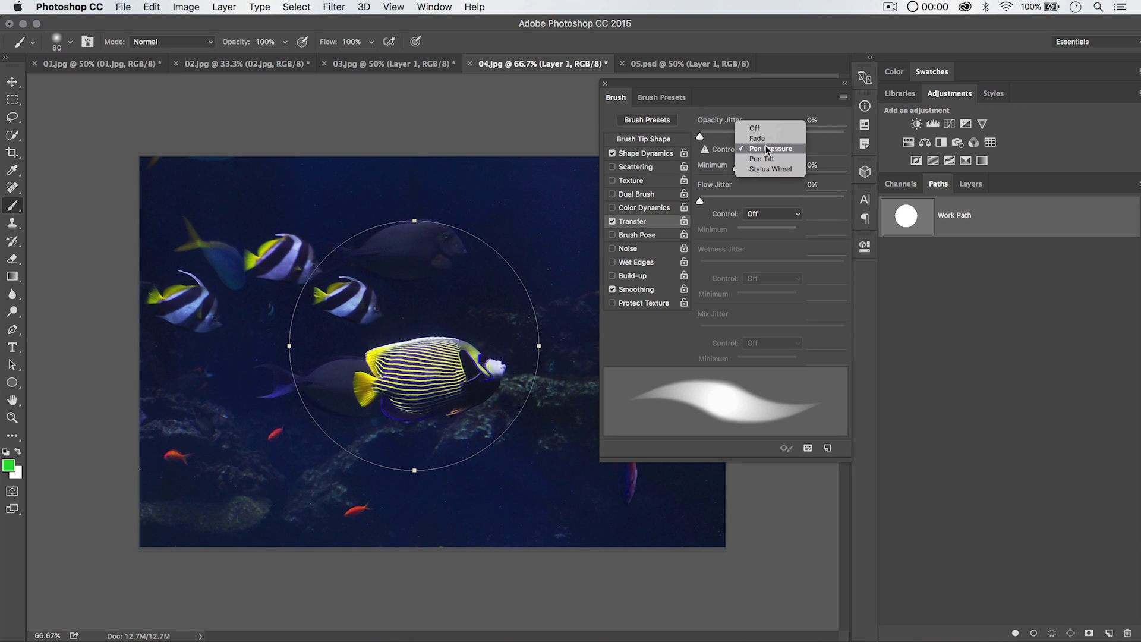
pyautogui.click(767, 150)
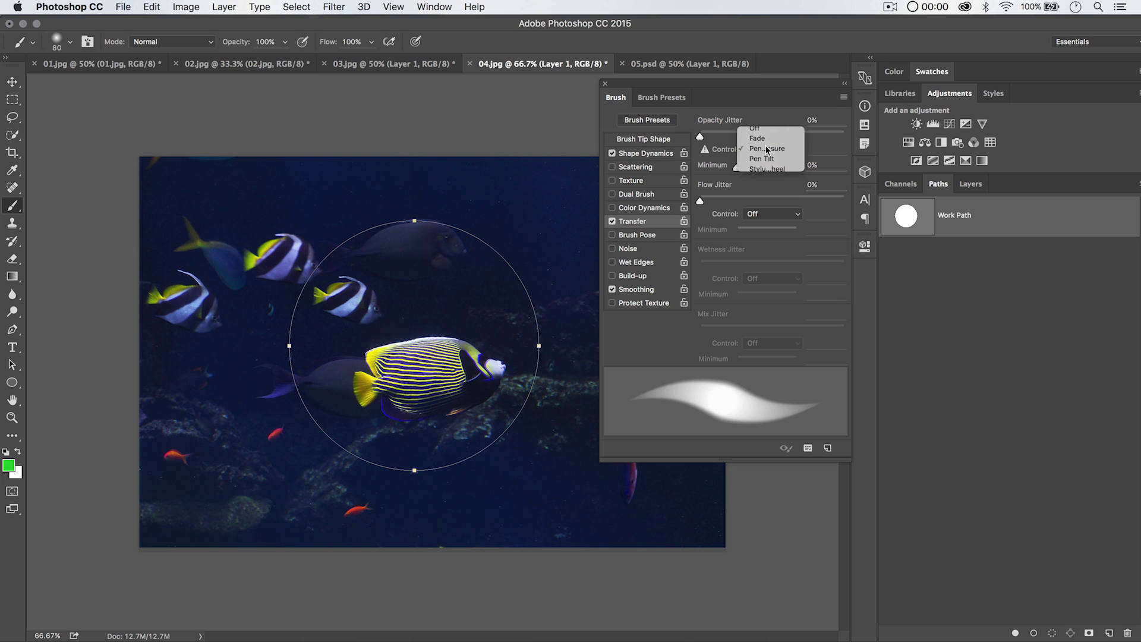
pyautogui.click(606, 83)
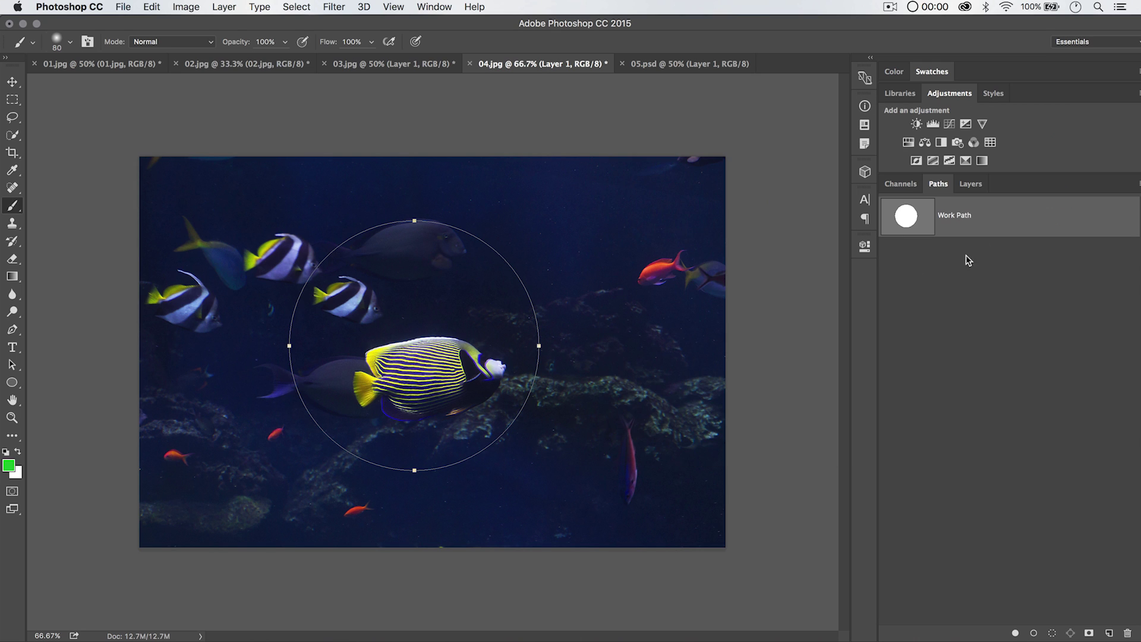
# - Stroke the circle Work Path onto Layer 1 with the brush using simulated pressure, then deselect it
pyautogui.rightClick(989, 218)
pyautogui.click(910, 289)
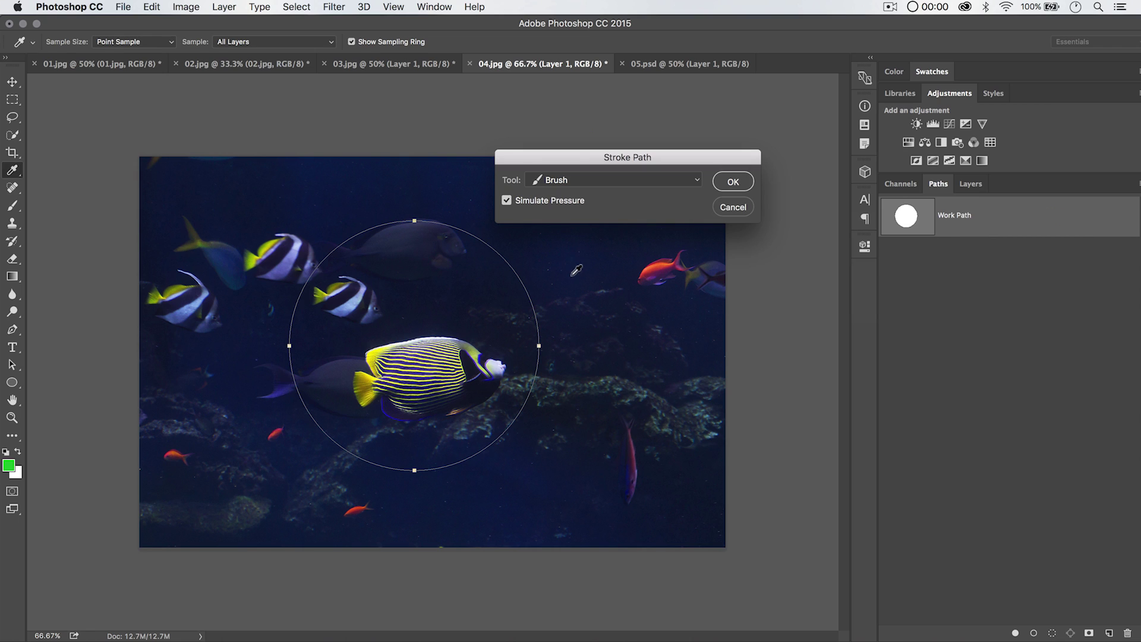
pyautogui.click(732, 186)
pyautogui.press('b')
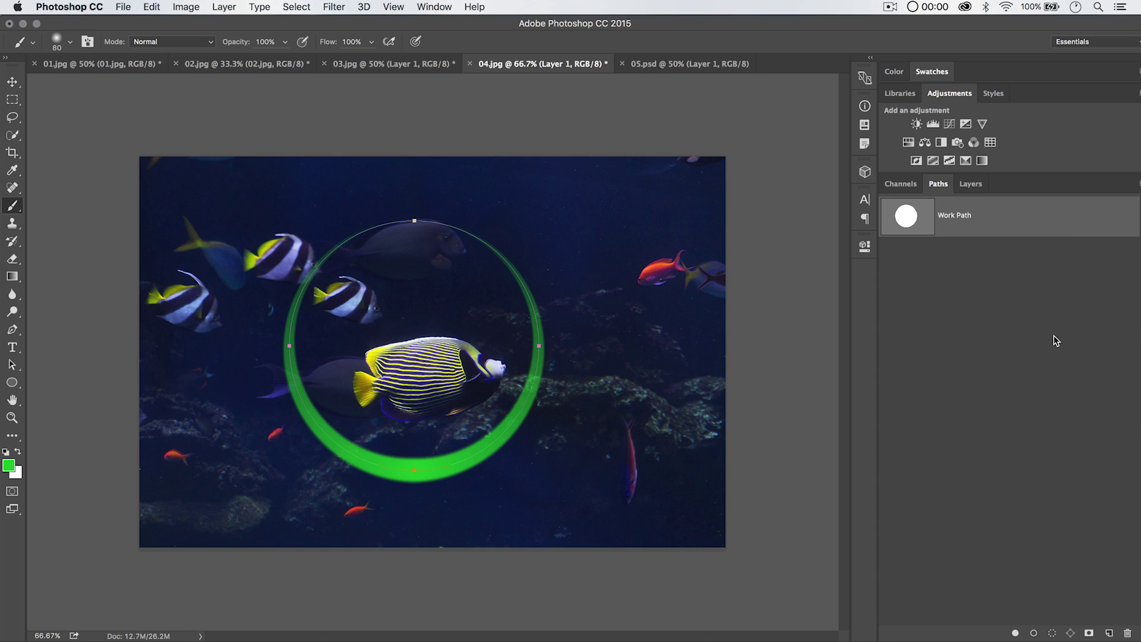
pyautogui.click(1019, 295)
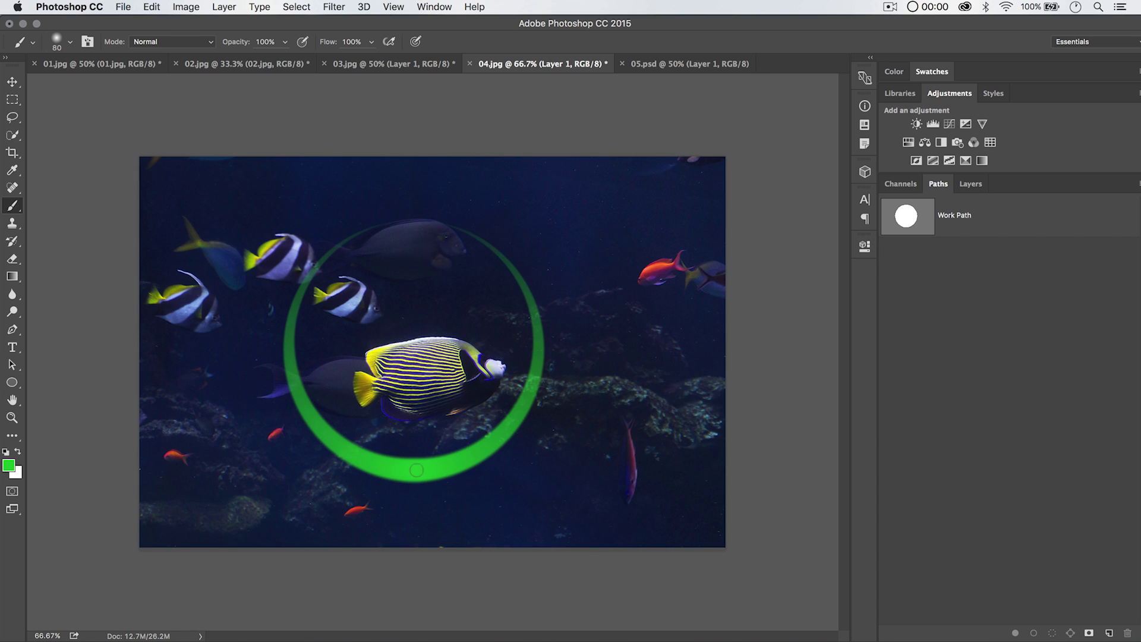
pyautogui.click(970, 184)
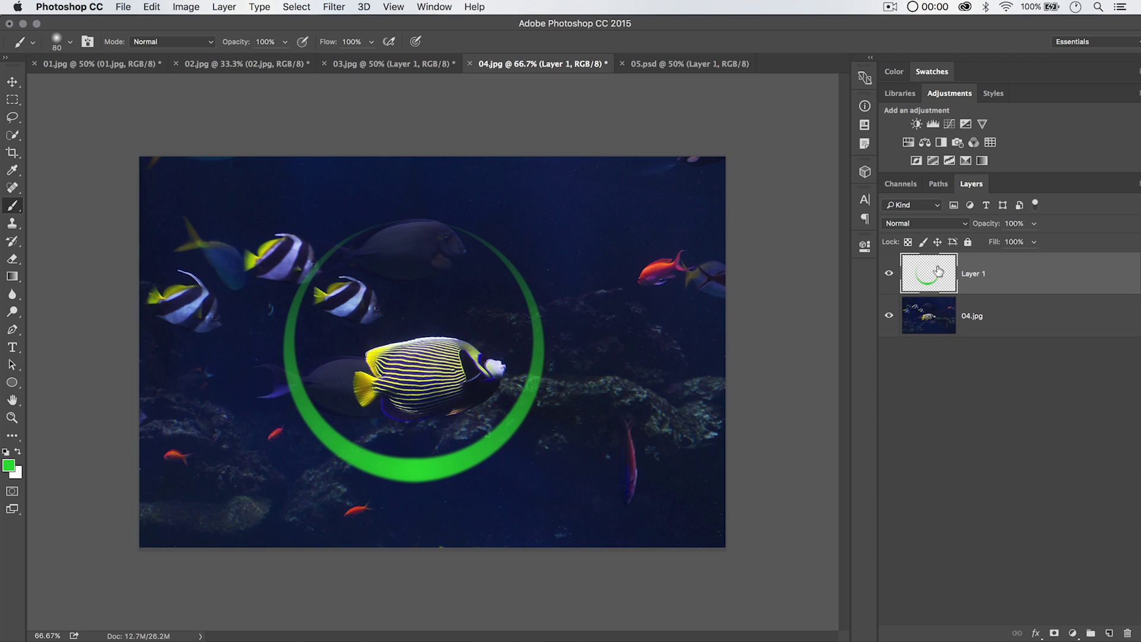
# - Move the green ring on Layer 1 slightly right and up around the angelfish
pyautogui.press('v')
pyautogui.moveTo(475, 461)
pyautogui.mouseDown()
pyautogui.moveTo(508, 392)
pyautogui.moveTo(501, 449)
pyautogui.moveTo(489, 435)
pyautogui.mouseUp()
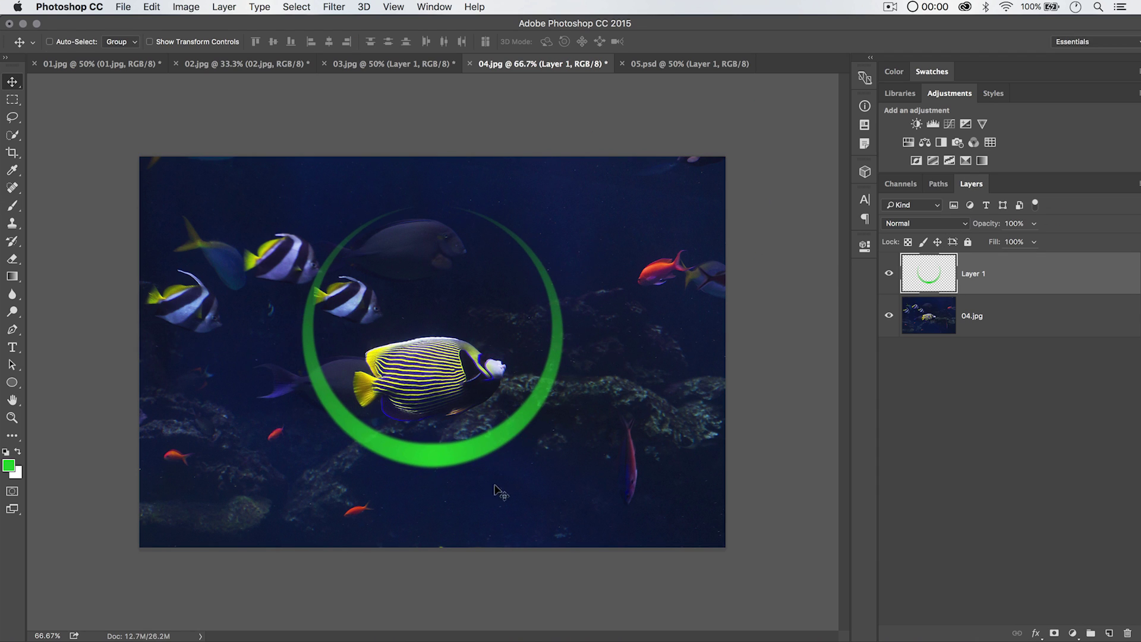
pyautogui.rightClick(932, 183)
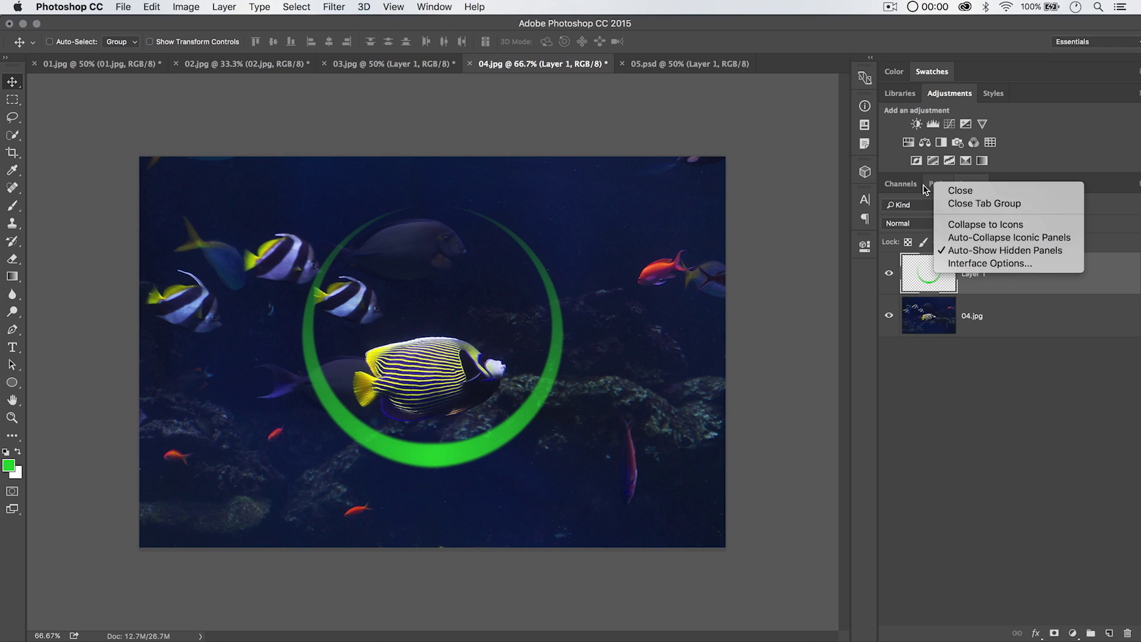
pyautogui.click(938, 184)
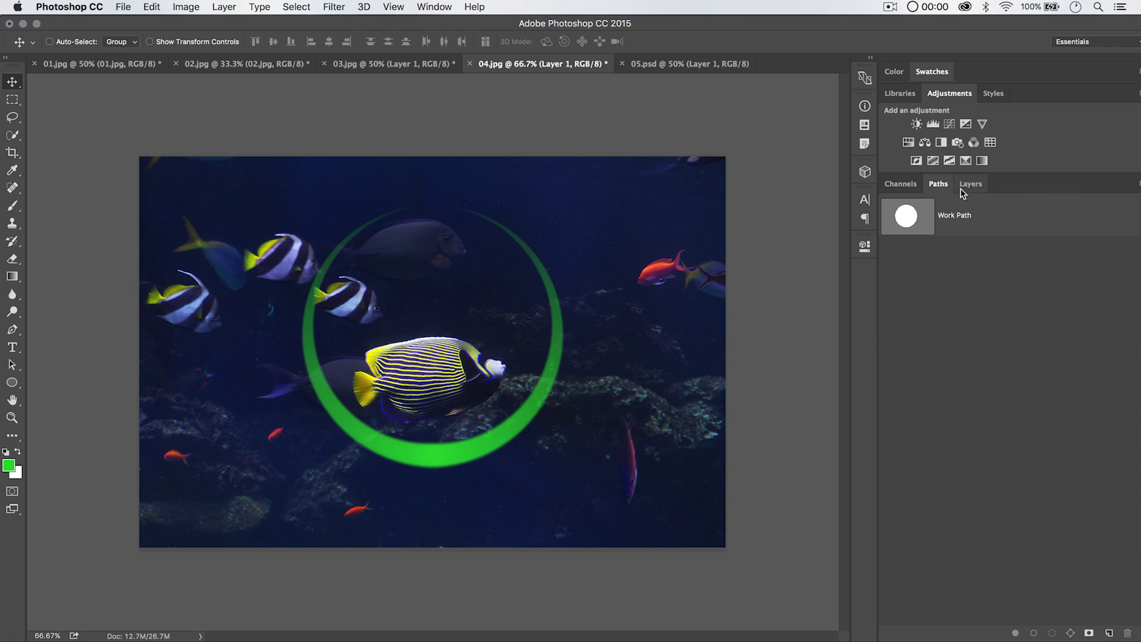
pyautogui.click(968, 186)
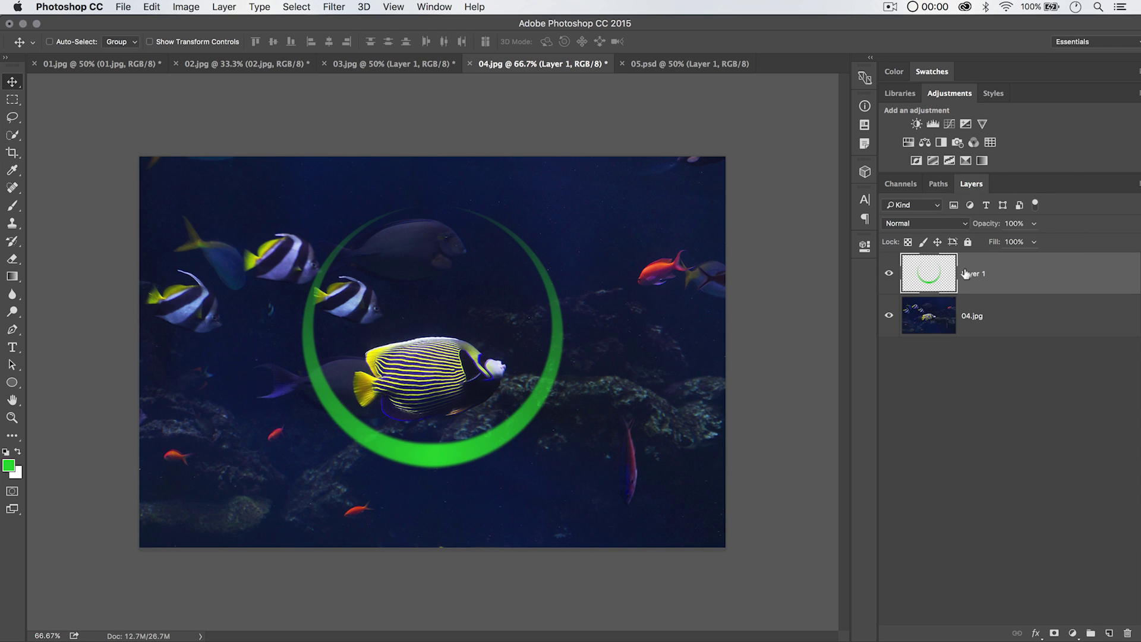